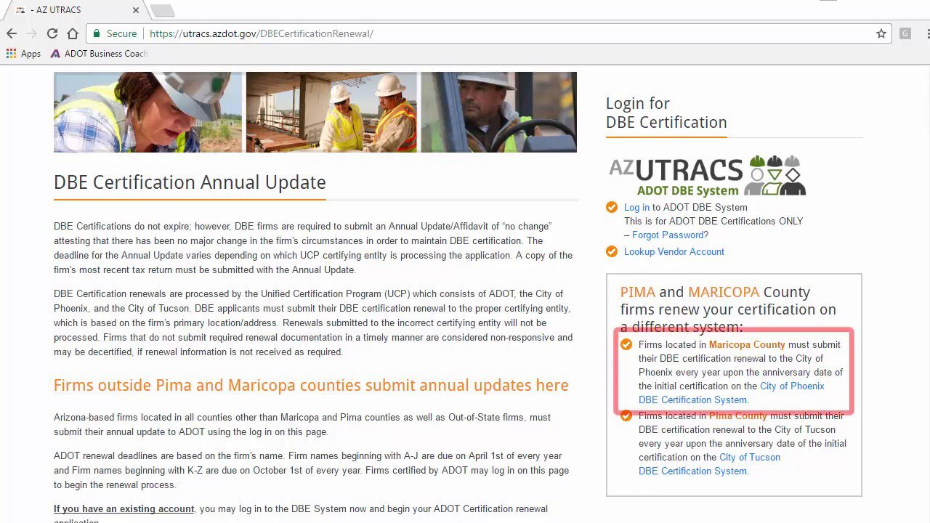
Open the City of Phoenix certification site and log in with the vendor account's username and password.
left_click(784, 386)
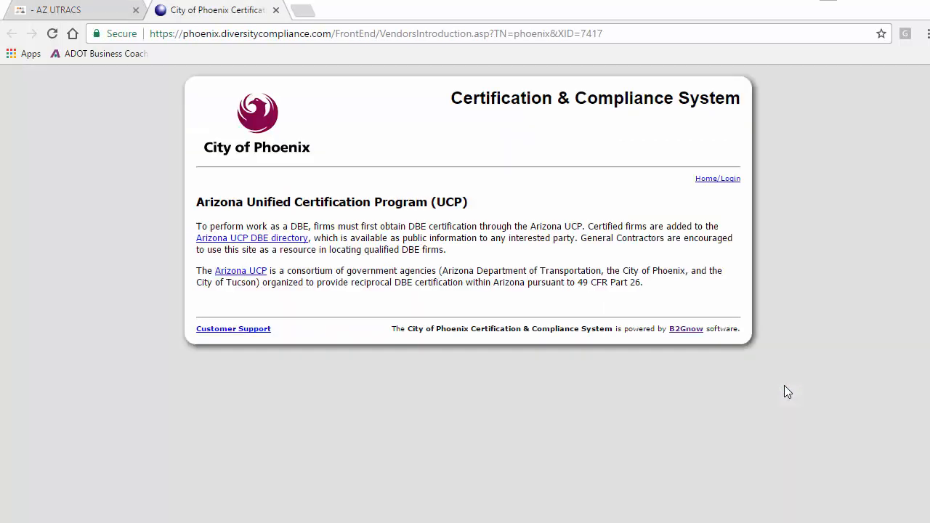
left_click(730, 187)
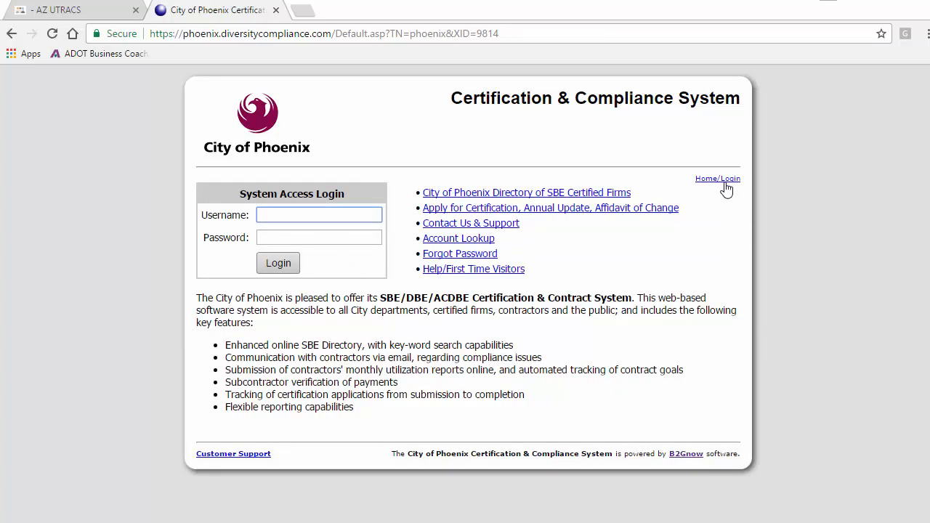
key("ctrl+v")
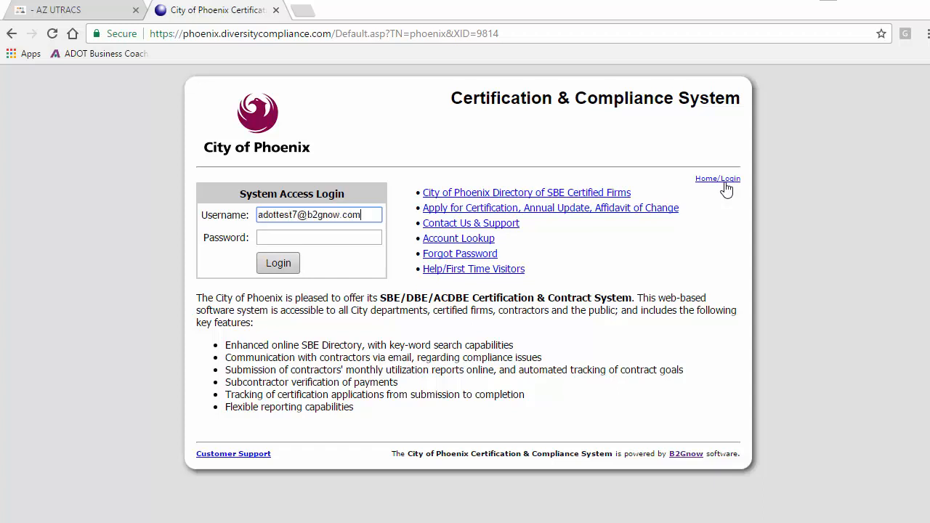
left_click(372, 237)
type("•••••••")
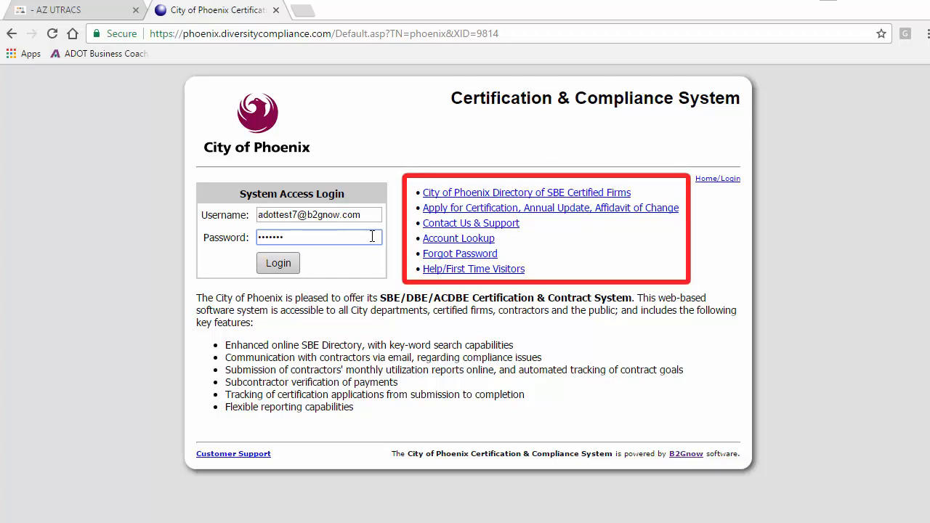
left_click(297, 265)
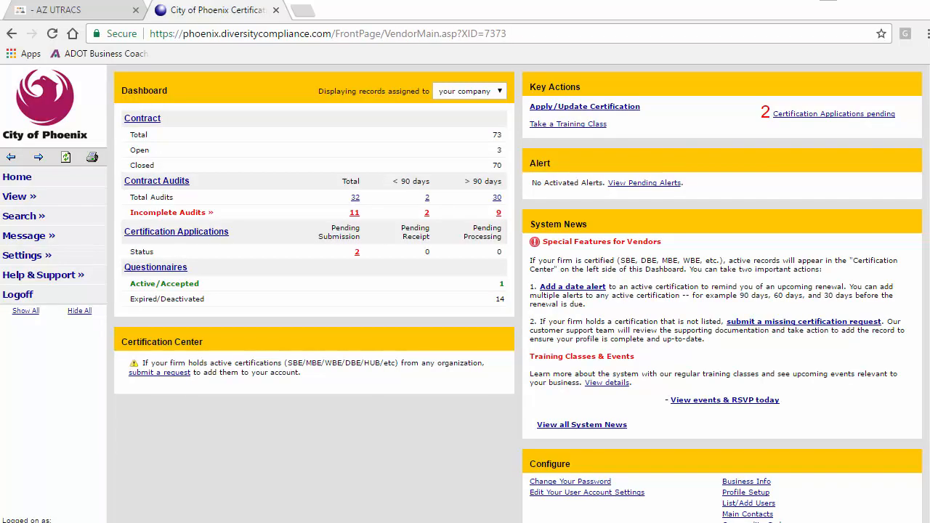
From My Certifications, choose Apply/Update Certification as a currently certified firm submitting an annual update.
left_click(43, 199)
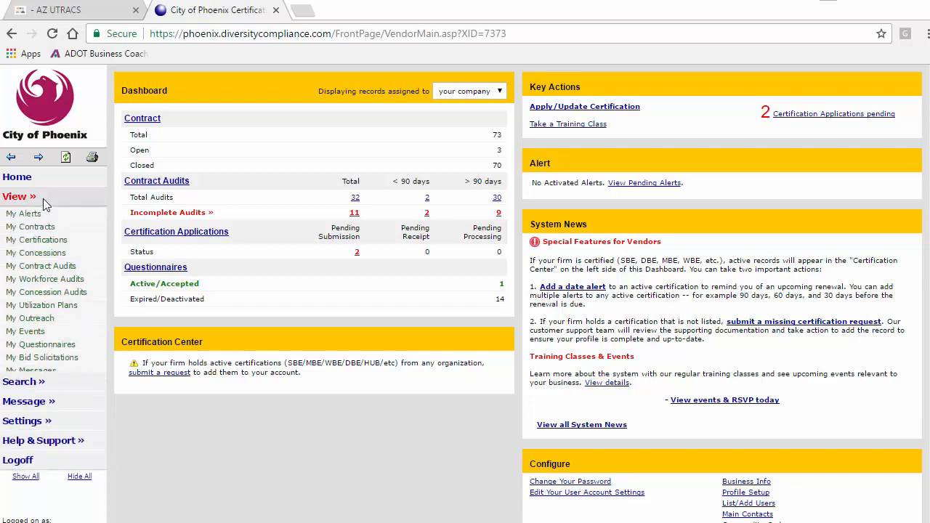
left_click(52, 245)
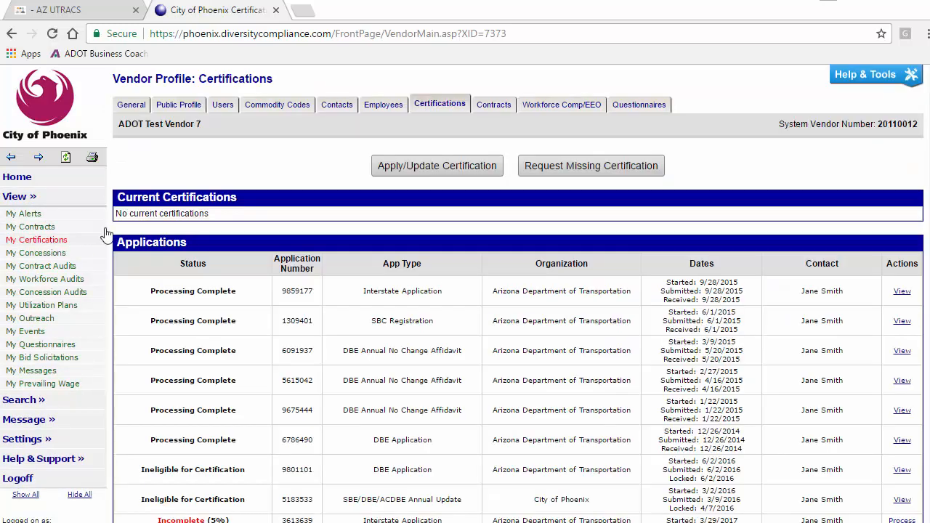
left_click(429, 167)
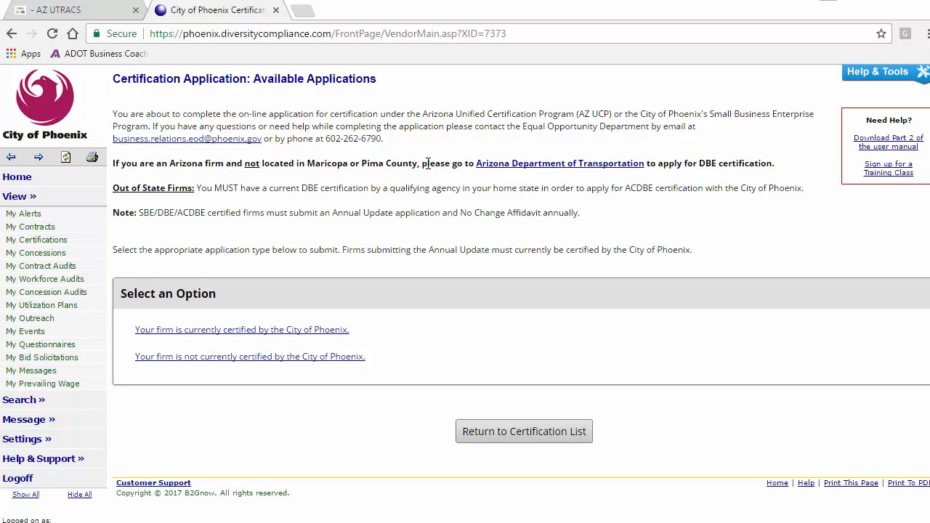
left_click(338, 332)
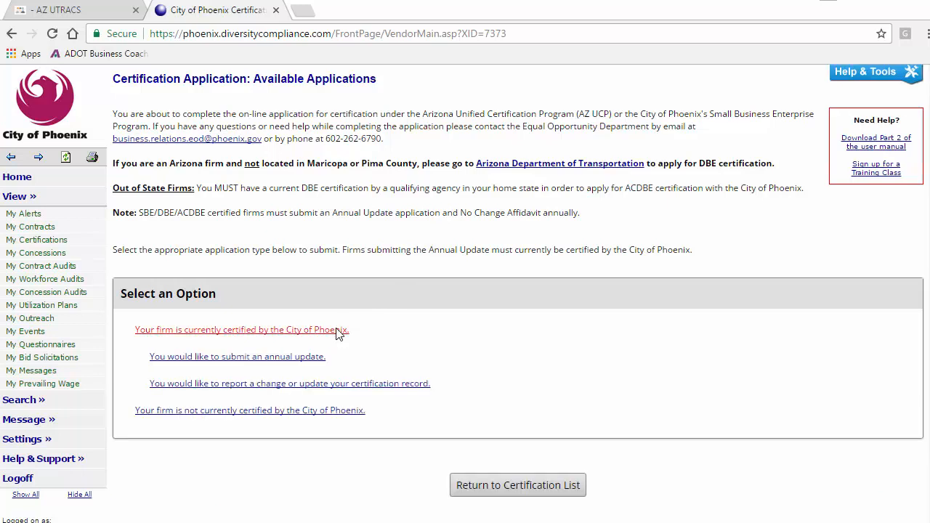
left_click(317, 359)
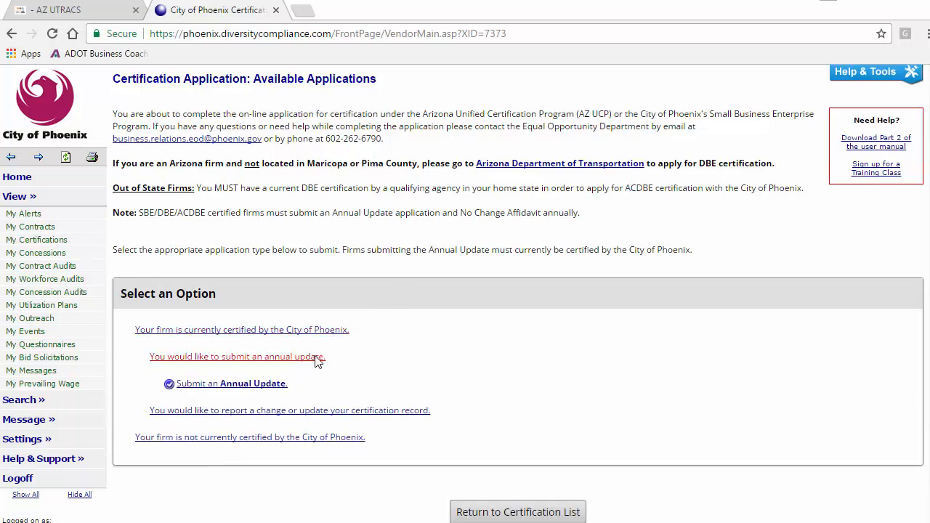
left_click(266, 390)
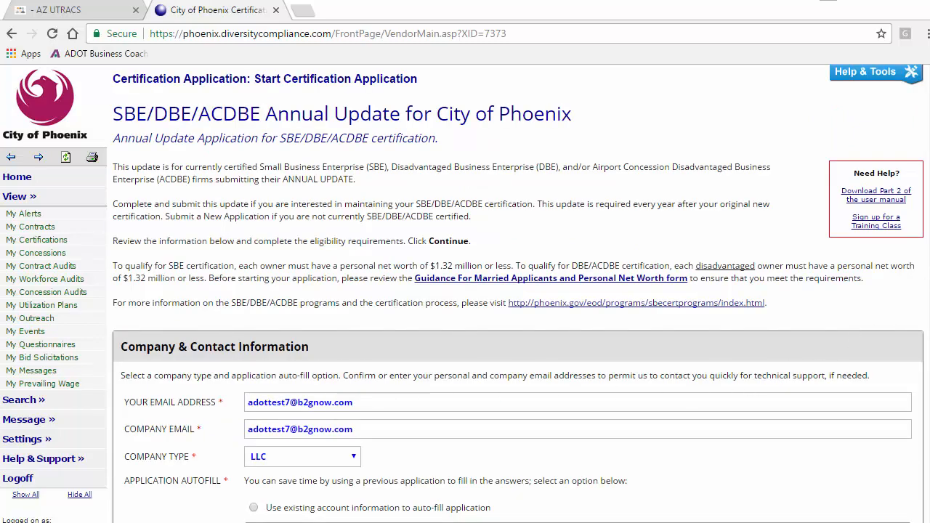
Choose auto-fill from existing account information, answer Yes to current City certification, and continue.
scroll(519, 294, "down", 3)
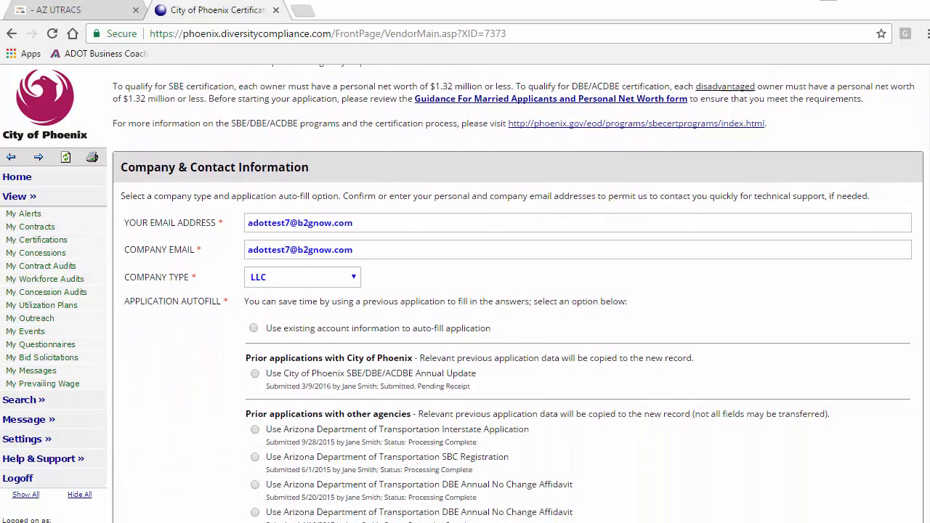
scroll(518, 294, "down", 1)
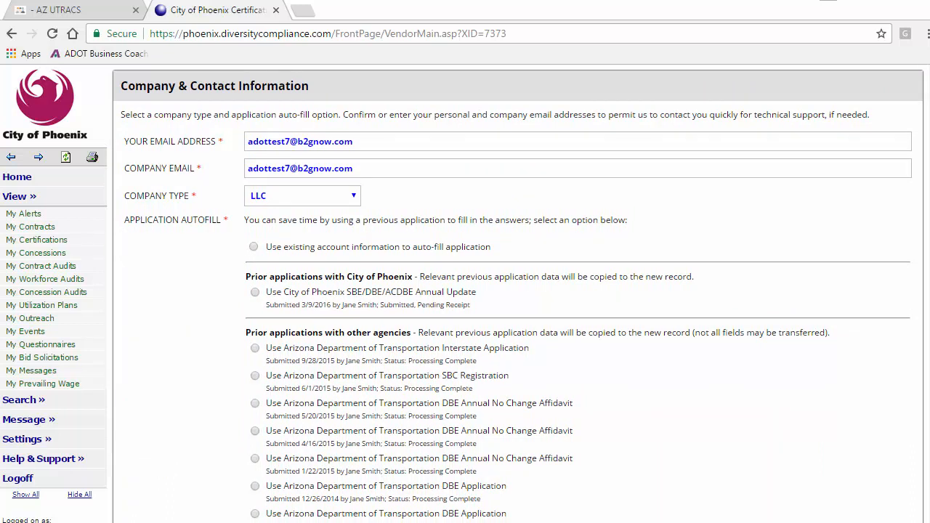
left_click(253, 247)
scroll(911, 309, "down", 3)
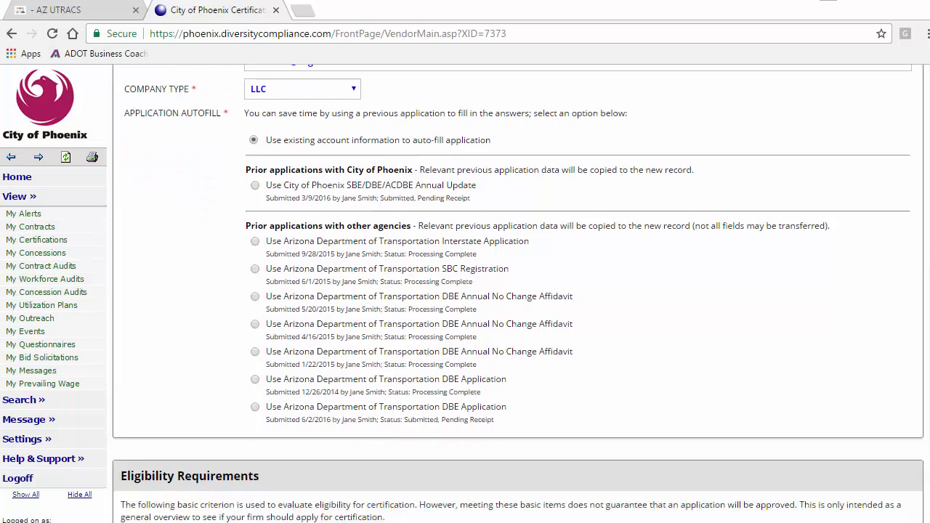
scroll(518, 293, "down", 3)
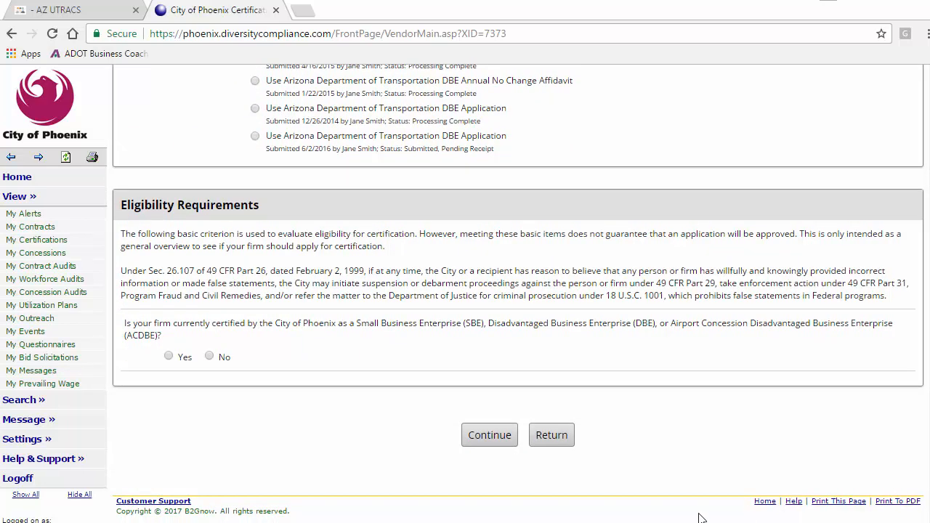
left_click(170, 356)
left_click(489, 434)
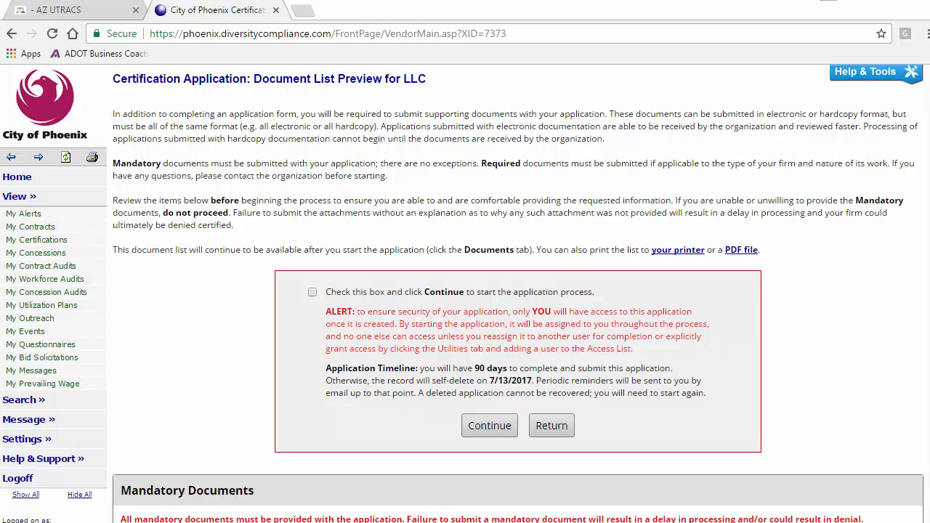
scroll(519, 294, "down", 3)
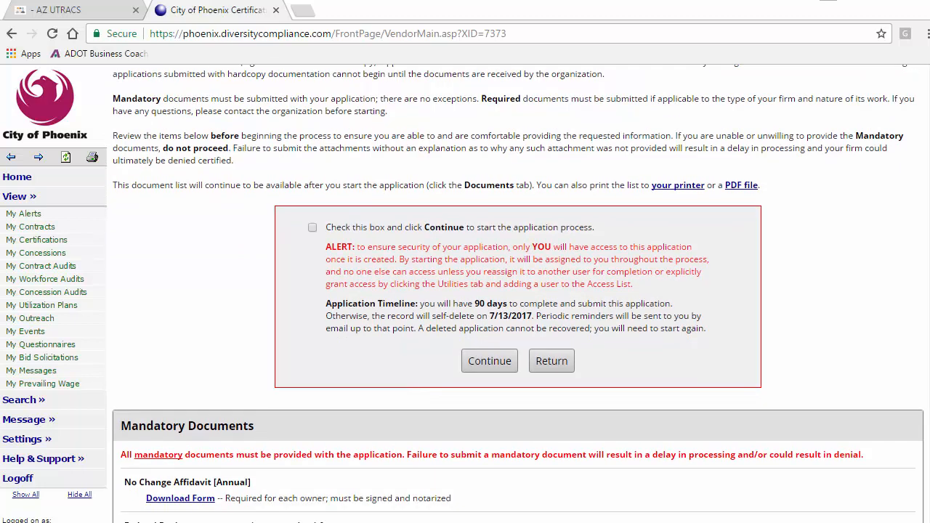
scroll(519, 294, "down", 3)
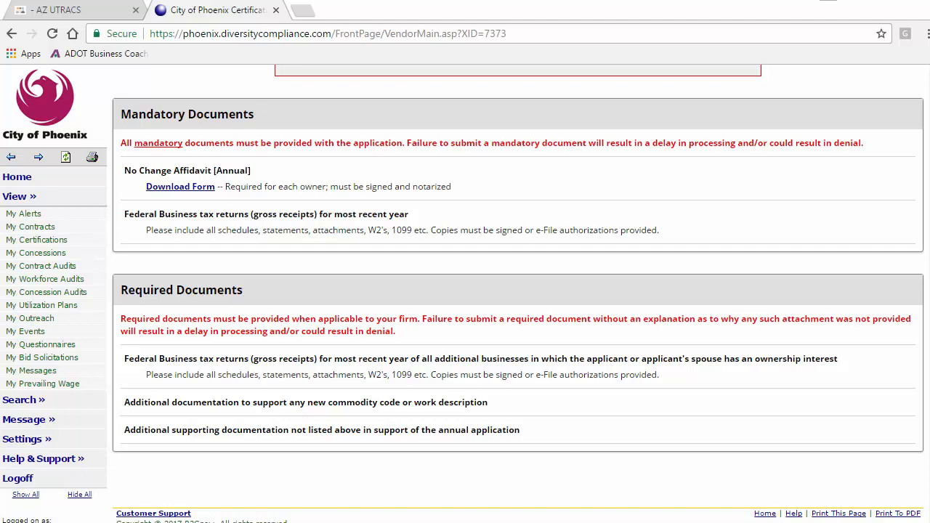
scroll(518, 291, "up", 4)
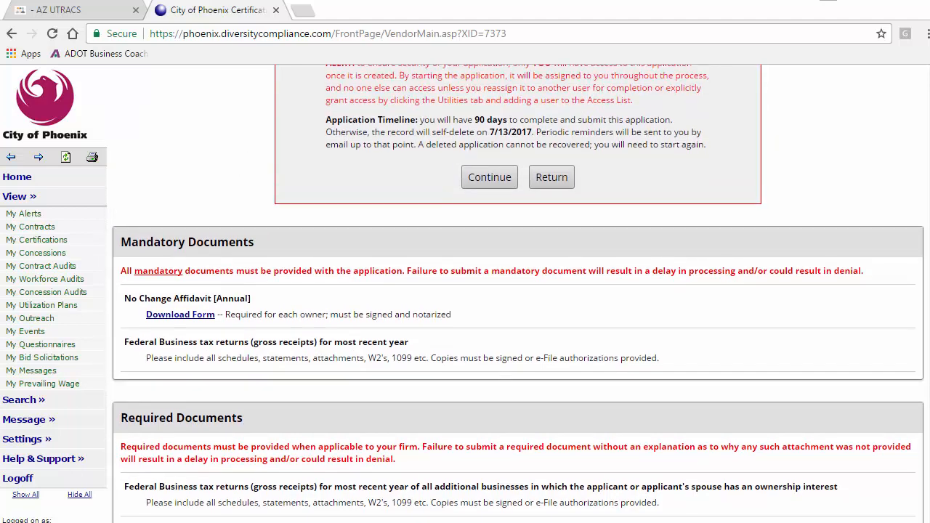
scroll(916, 208, "up", 1)
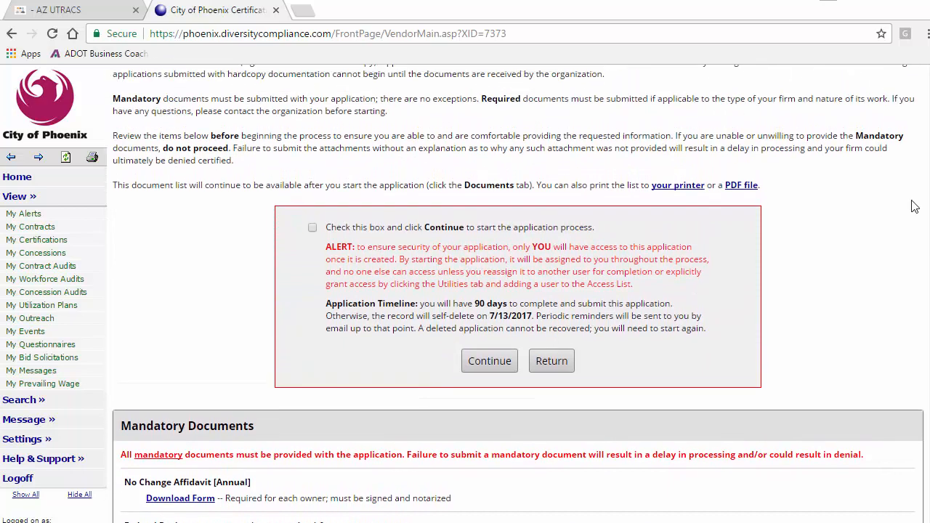
Tick the acknowledgment to start the application process and continue to create the application.
left_click(312, 227)
left_click(482, 363)
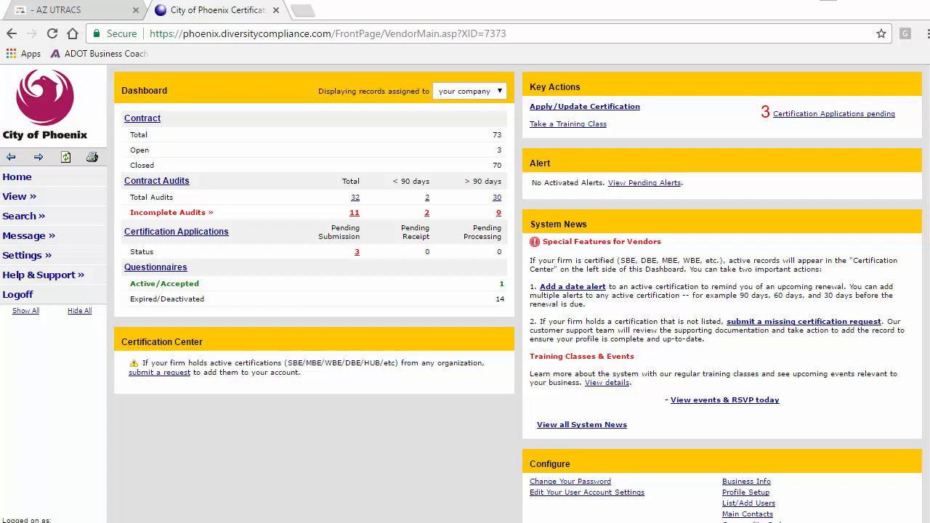
Open My Certifications and process the Incomplete SBE/DBE/ACDBE Annual Update application.
left_click(20, 198)
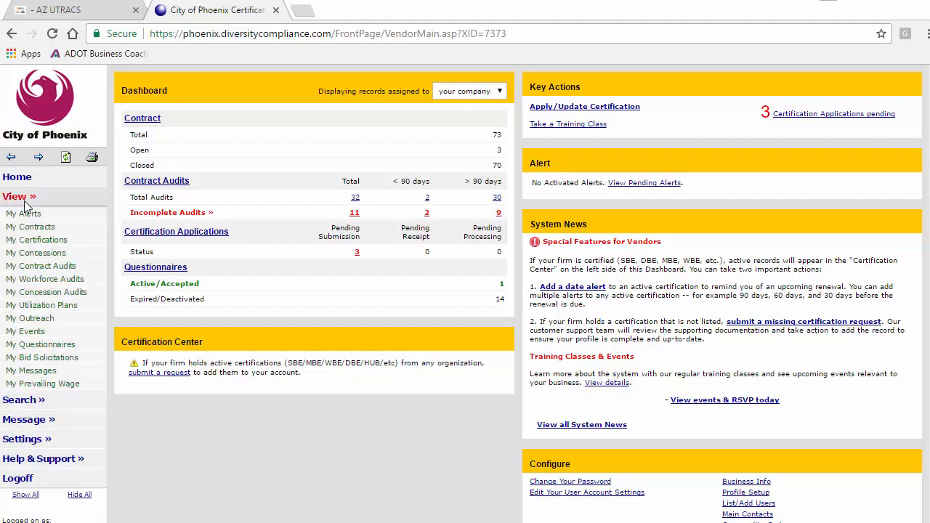
left_click(39, 241)
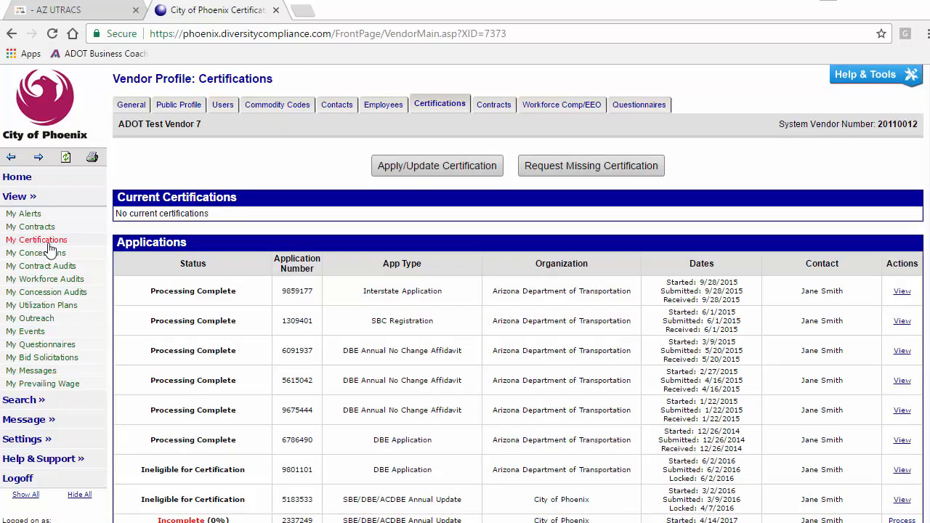
scroll(518, 294, "down", 2)
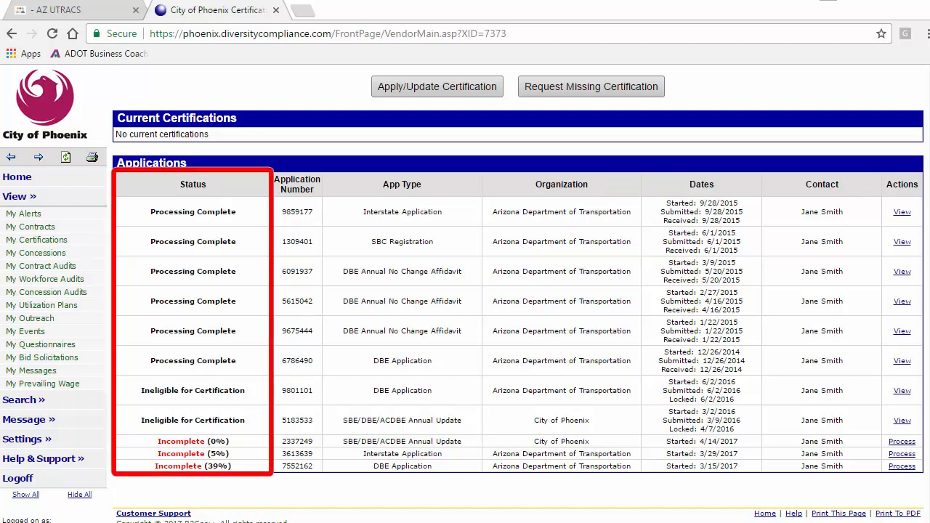
left_click(902, 442)
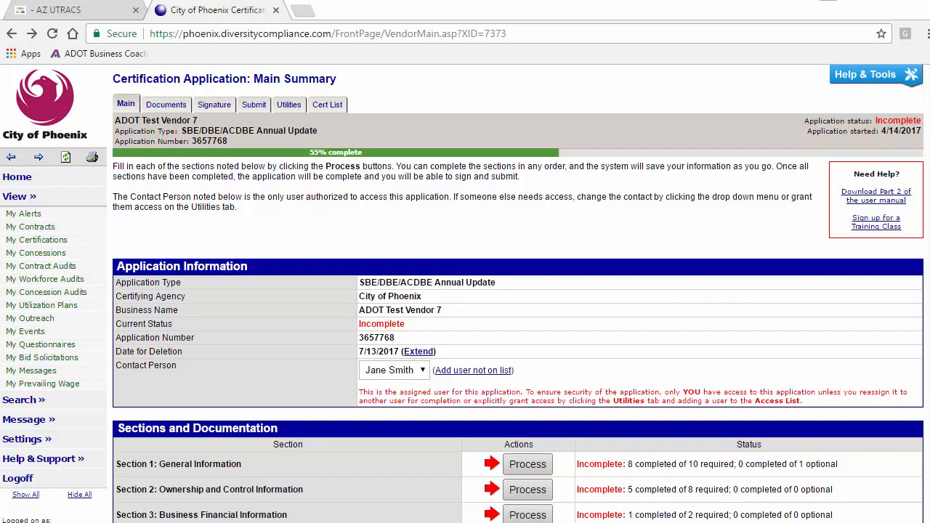
Extend the date for deletion from 7/13/2017 to 7/20/2017 and confirm.
left_click(421, 353)
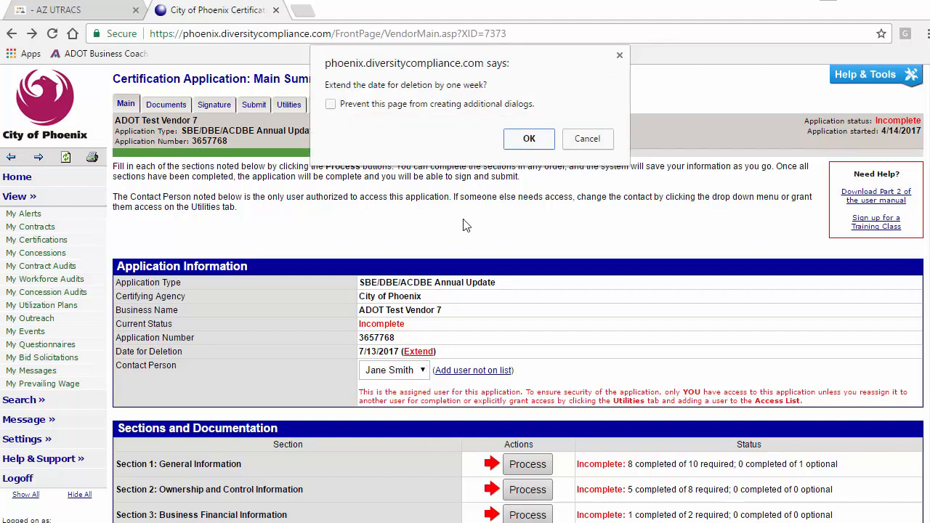
left_click(526, 138)
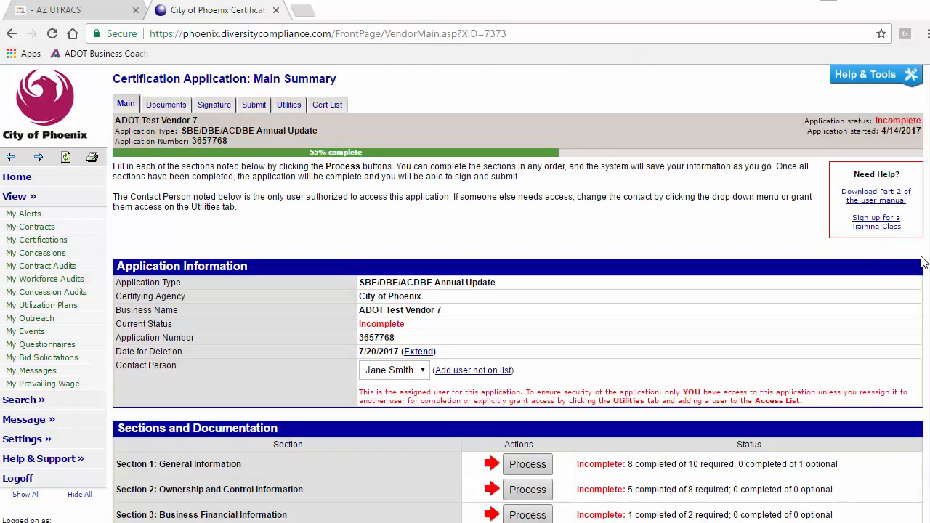
scroll(518, 293, "down", 3)
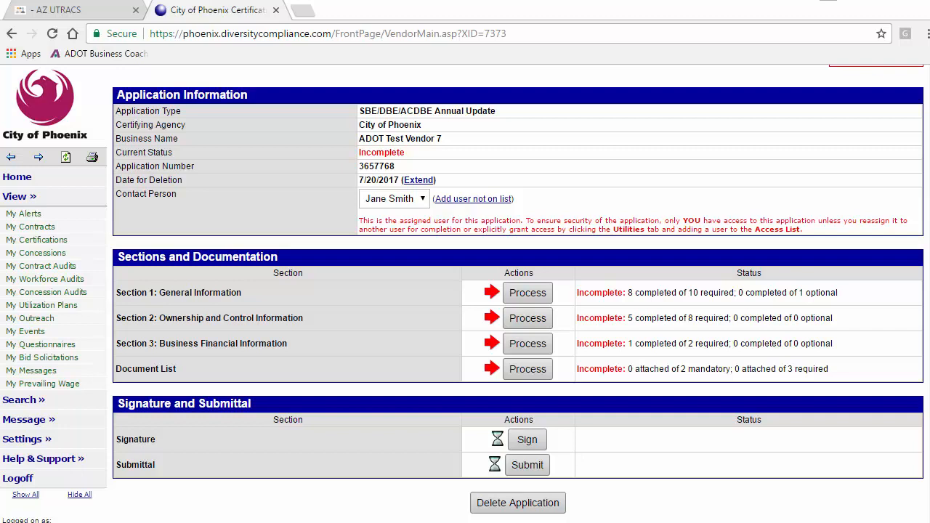
Fill Section 1 with Yes for the DBE annual update and title 'Principal', then save.
left_click(545, 294)
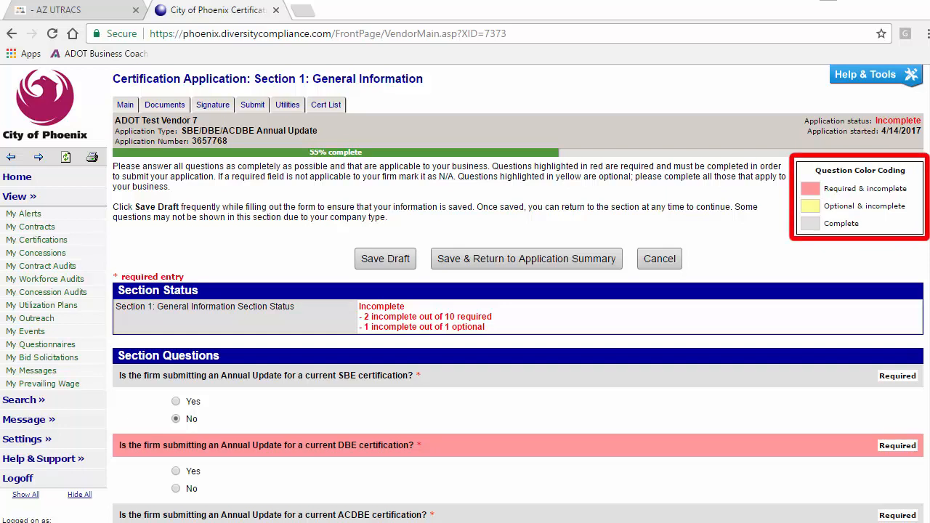
scroll(518, 294, "down", 1)
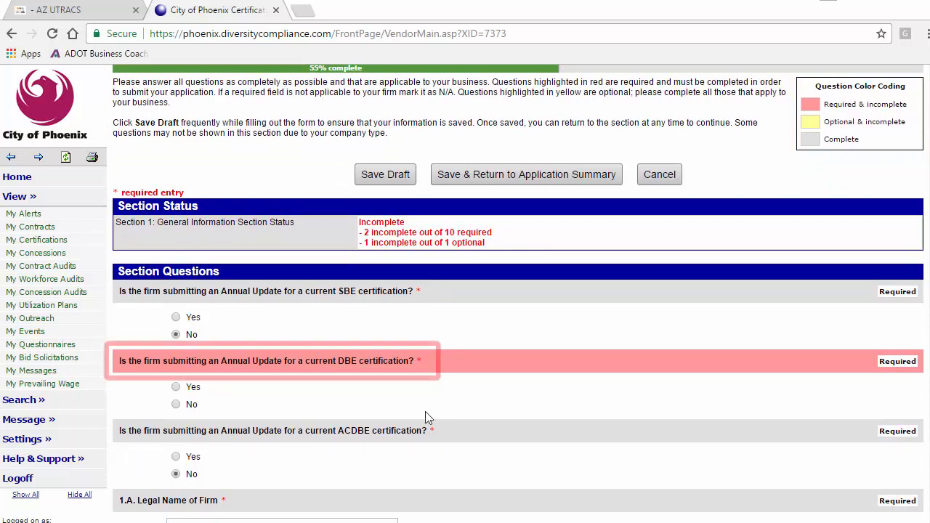
left_click(176, 388)
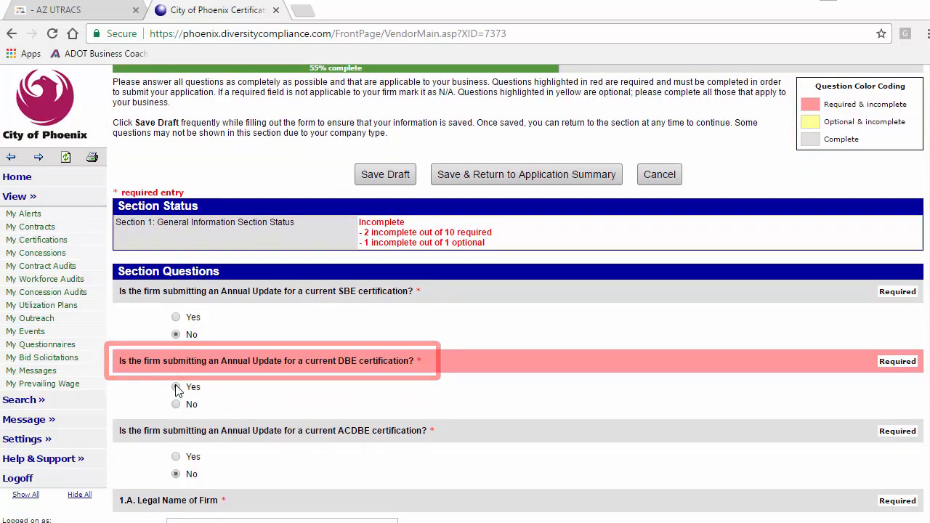
scroll(926, 260, "down", 3)
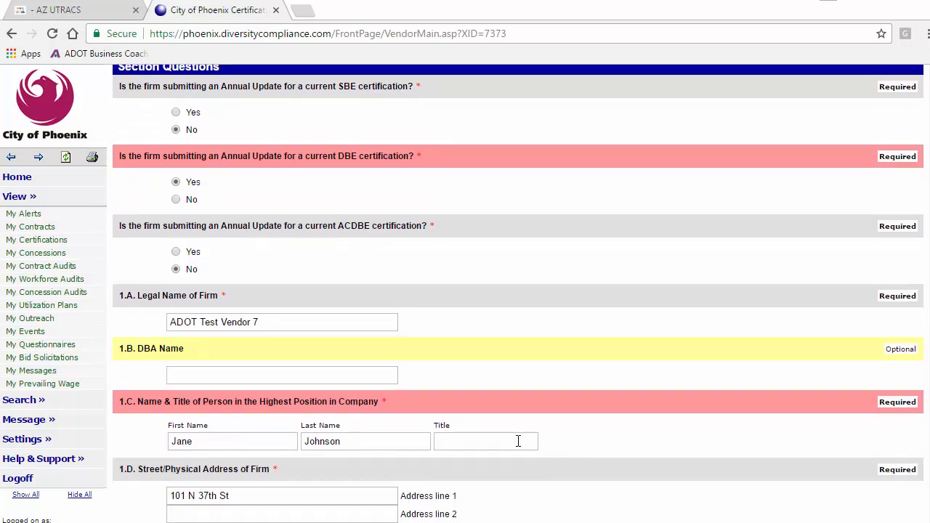
left_click(518, 441)
type("Principal")
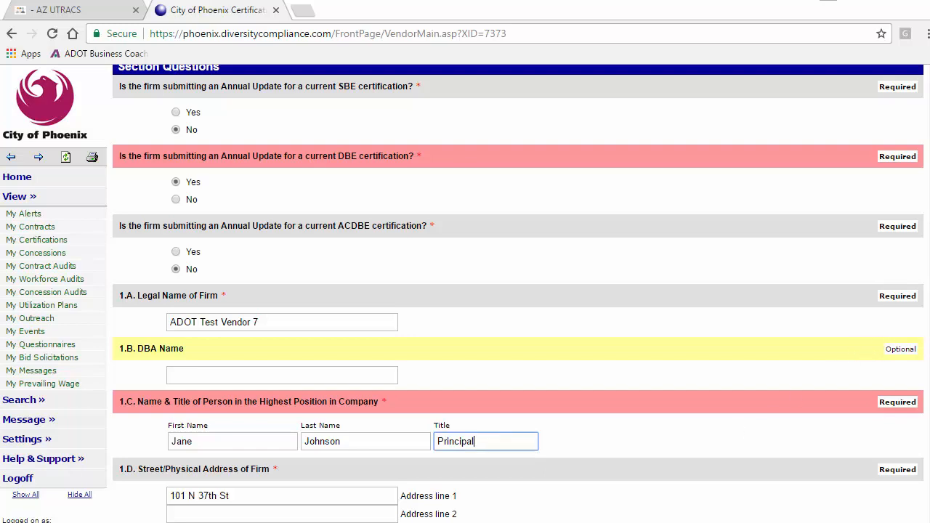
scroll(923, 345, "down", 2)
scroll(519, 294, "down", 3)
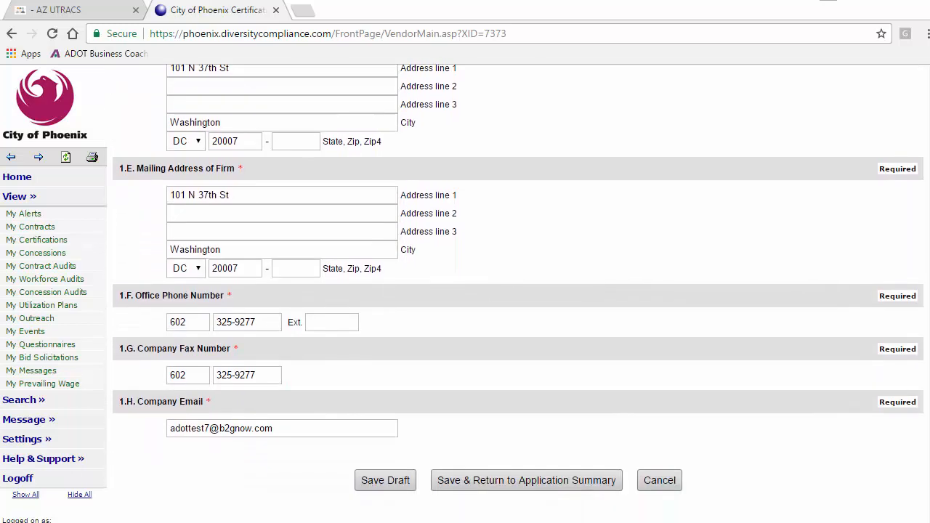
left_click(614, 485)
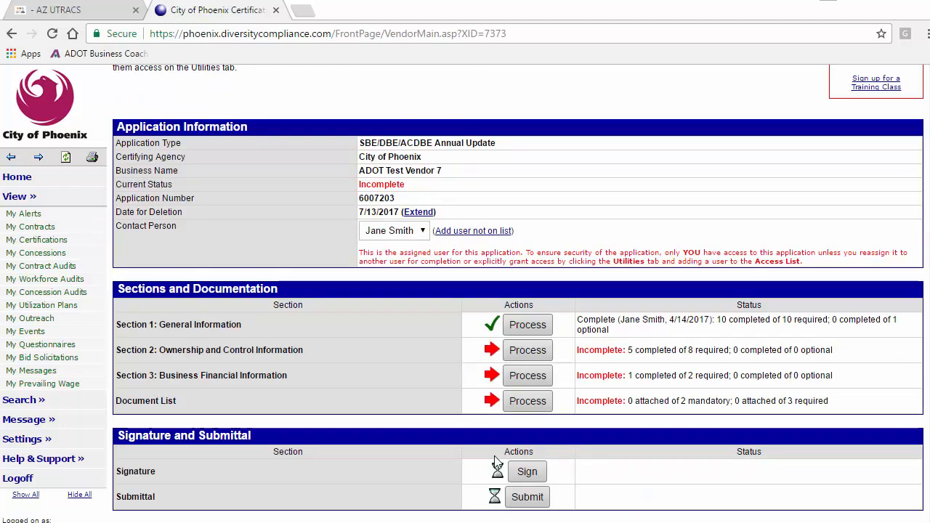
In Section 2, answer No to questions 2.F, 2.G and 2.H, then save.
left_click(530, 351)
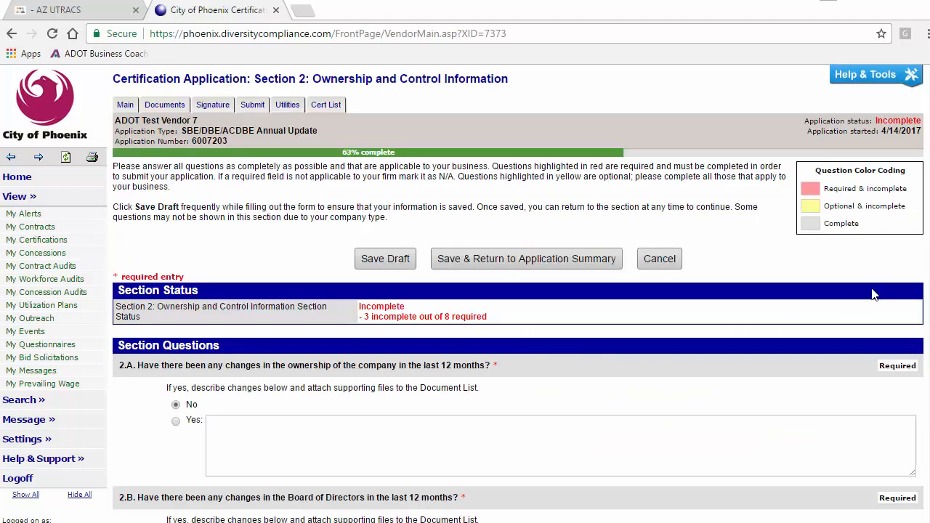
scroll(518, 293, "down", 5)
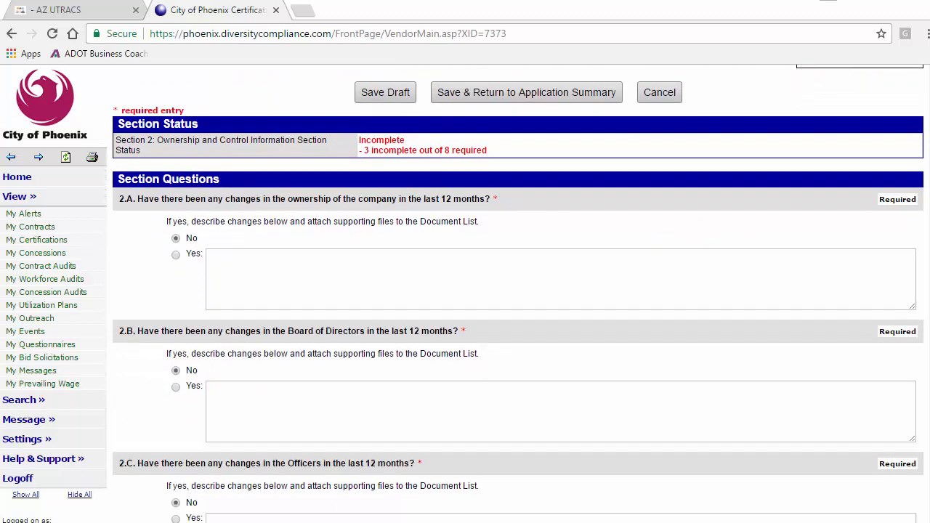
scroll(518, 294, "down", 5)
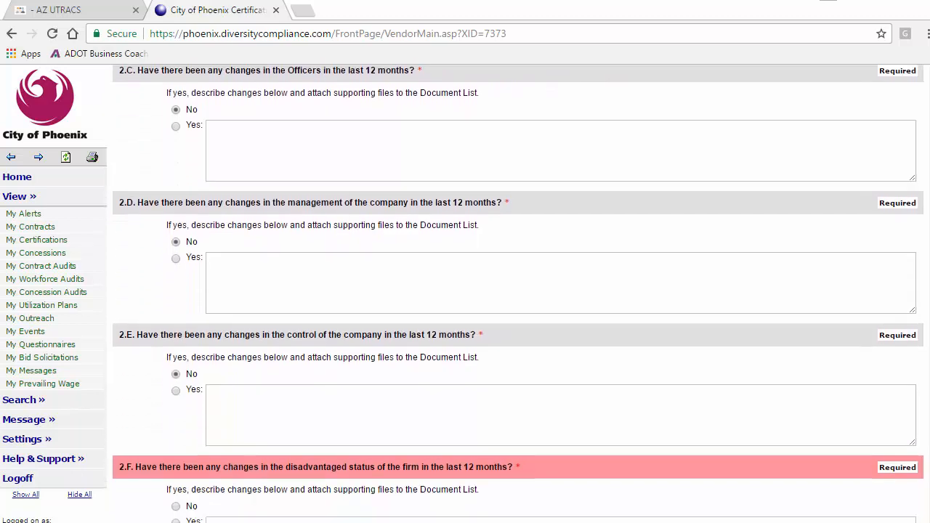
scroll(756, 374, "down", 3)
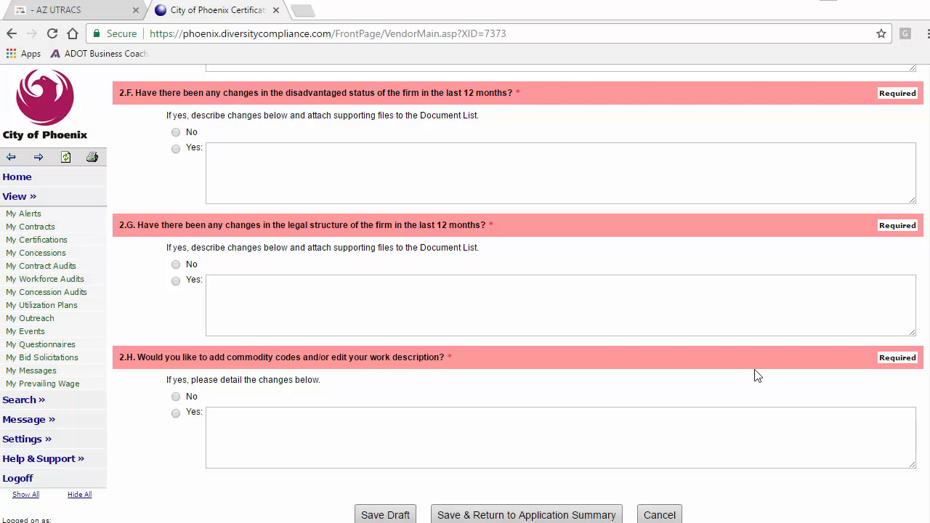
left_click(176, 132)
left_click(175, 265)
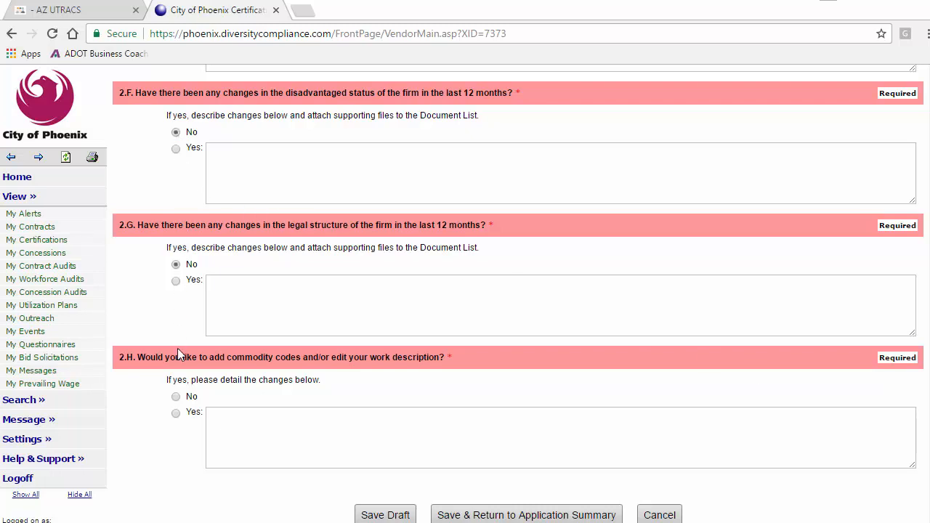
left_click(176, 397)
left_click(464, 520)
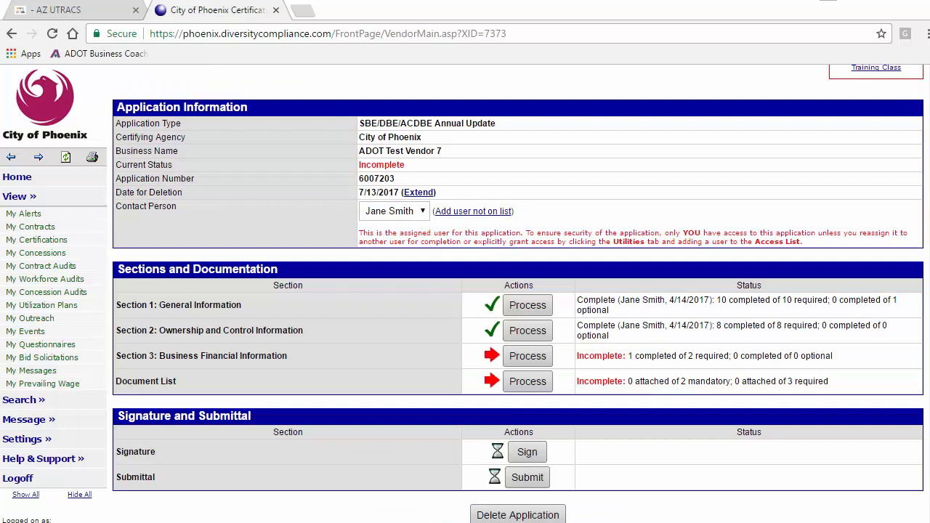
left_click(530, 357)
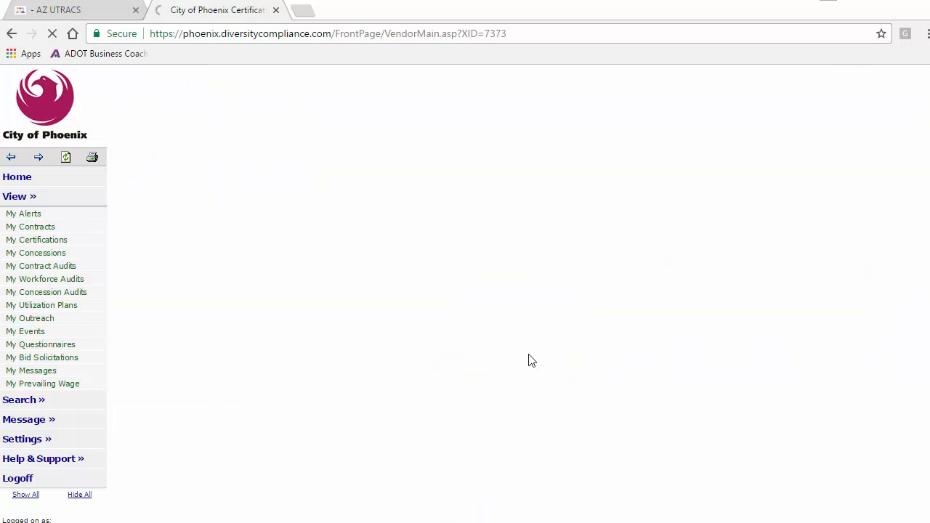
scroll(923, 290, "down", 2)
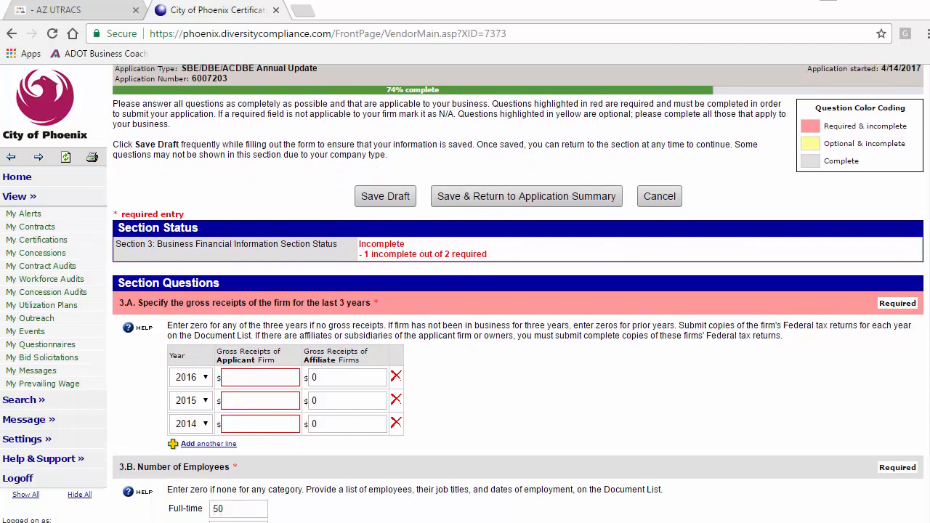
scroll(335, 326, "down", 2)
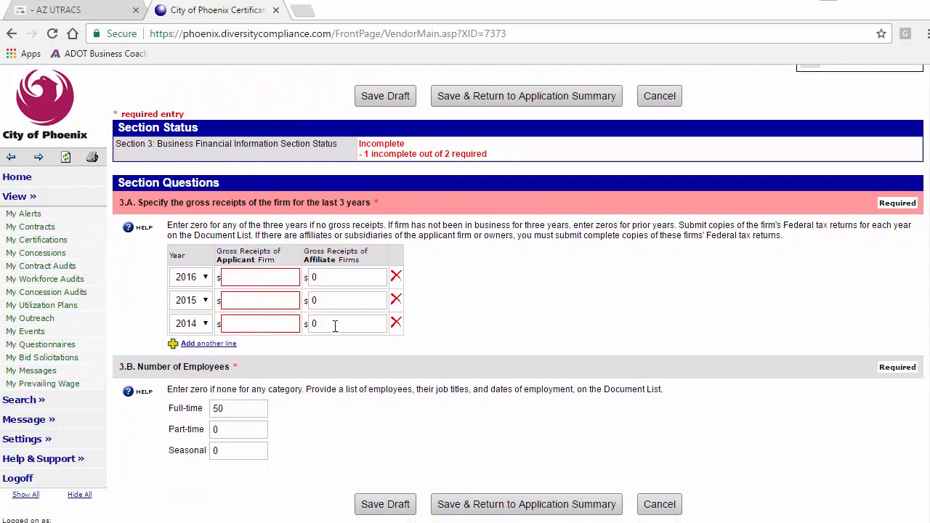
left_click(289, 277)
type("100000")
left_click(282, 303)
type("80000")
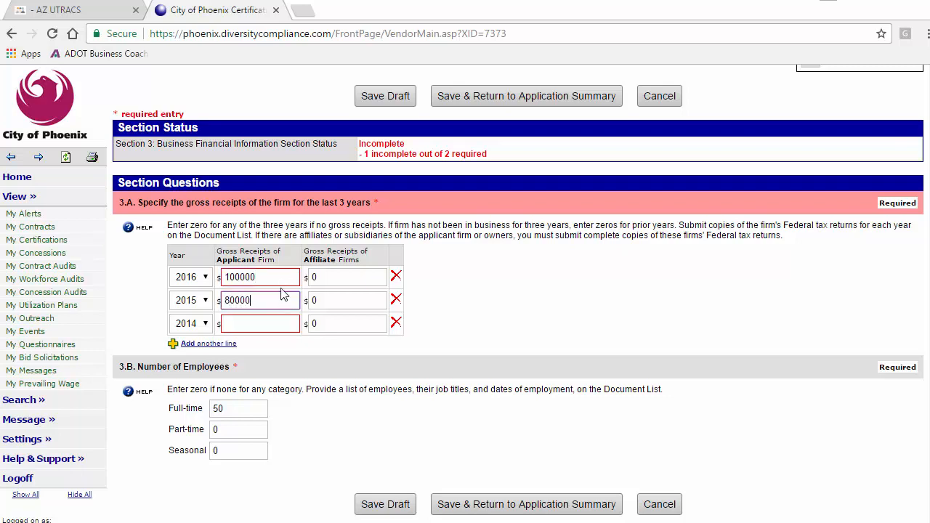
left_click(283, 323)
type("0")
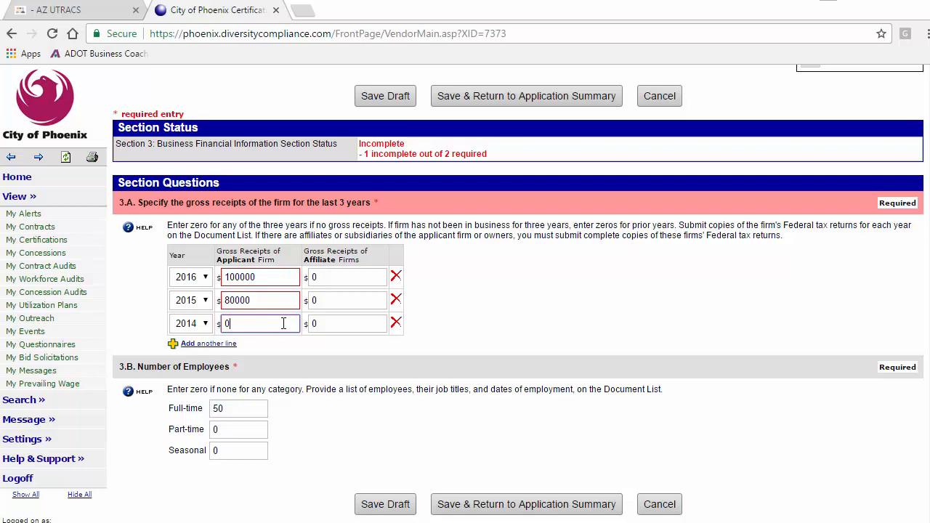
left_click(478, 503)
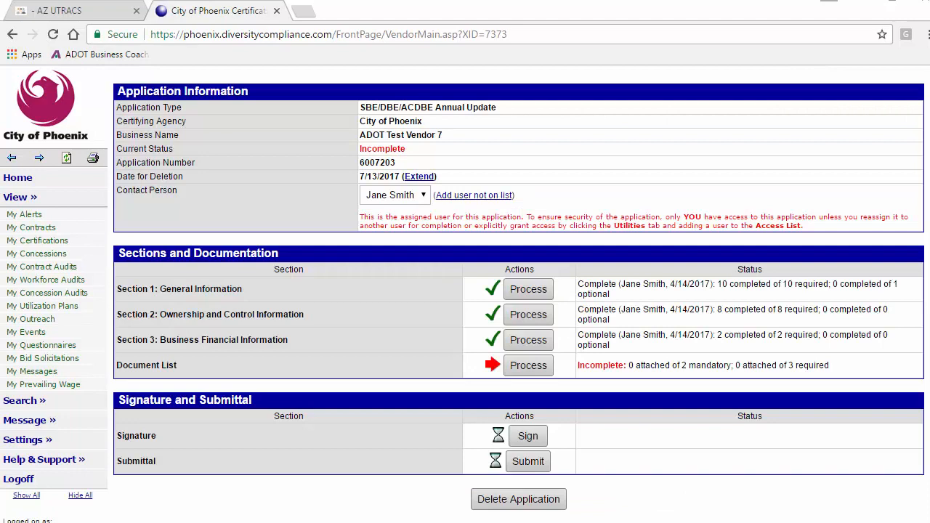
Open the Document List and view the two mandatory and three required documents.
left_click(536, 365)
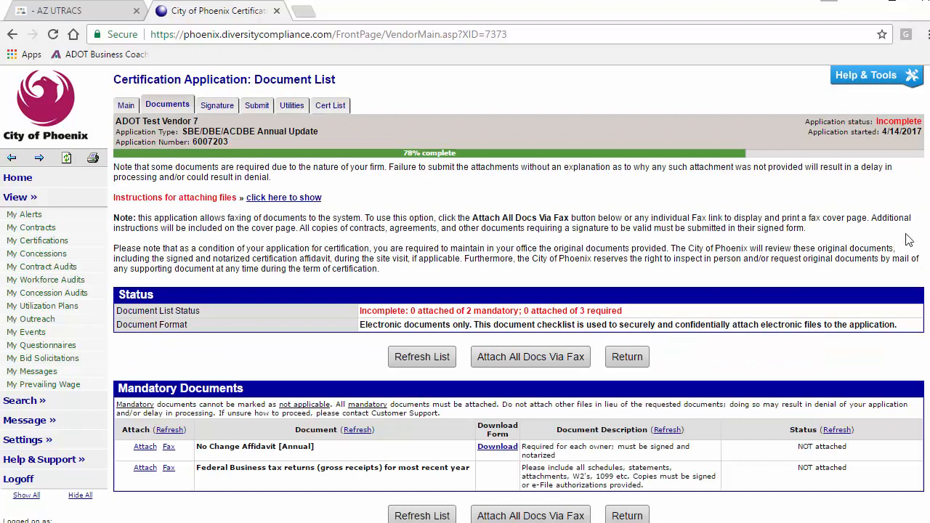
scroll(519, 294, "down", 3)
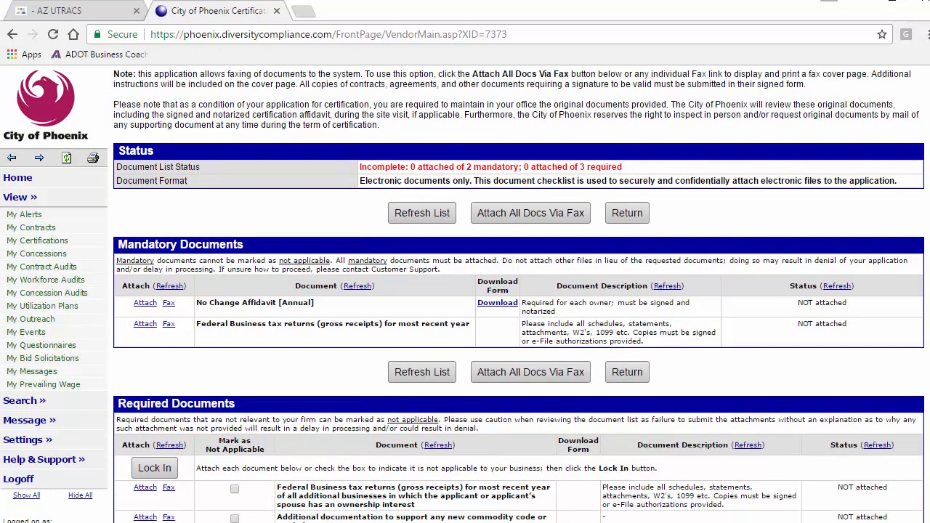
scroll(519, 294, "down", 1)
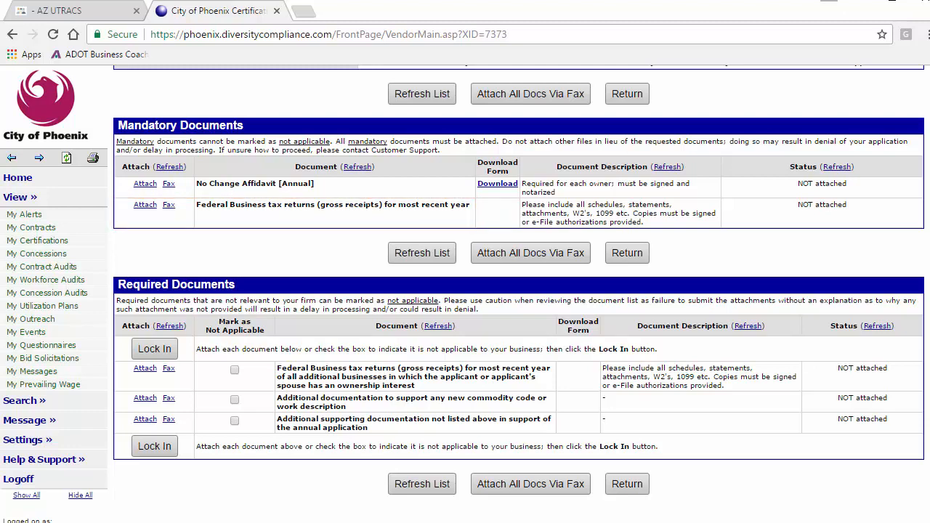
Attach the No Change Affidavit PDF with the title 'No Change Affidavit' and upload it.
left_click(145, 184)
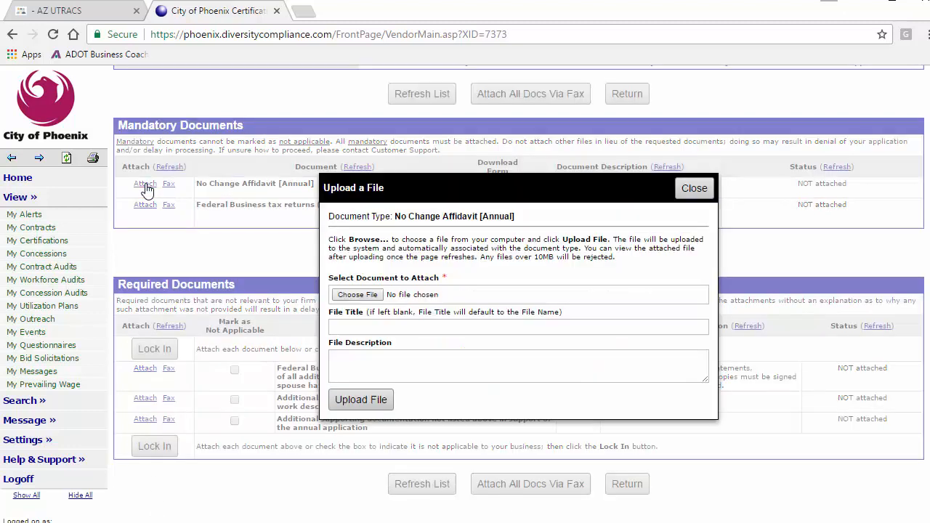
left_click(363, 294)
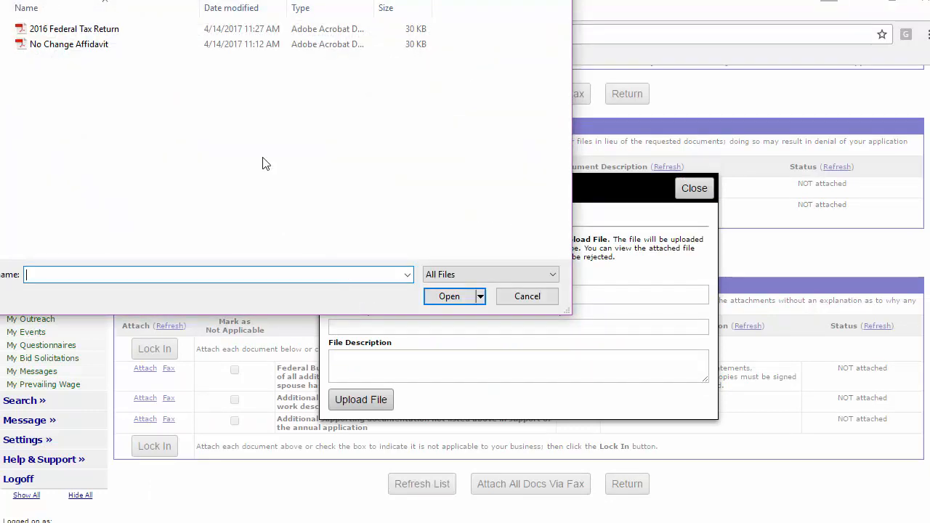
double_click(156, 45)
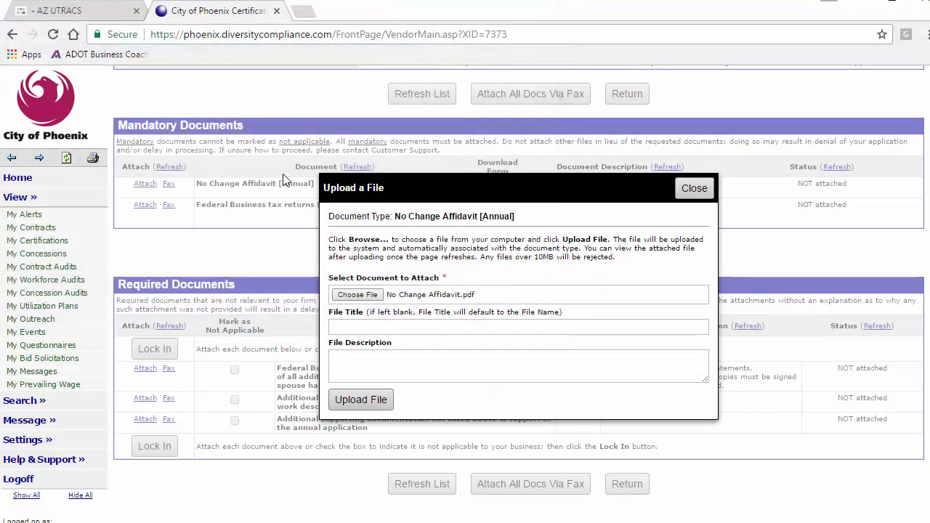
left_click(374, 328)
type("No Change Affidavit")
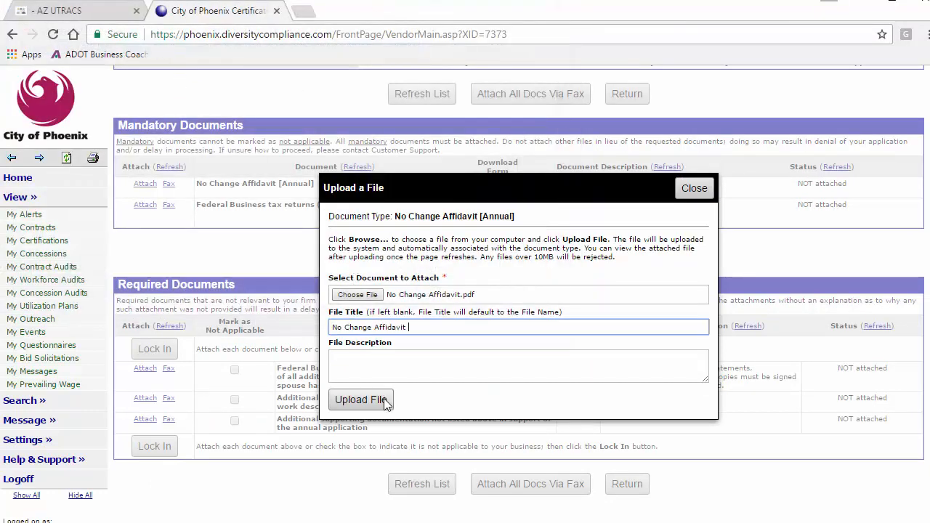
left_click(384, 401)
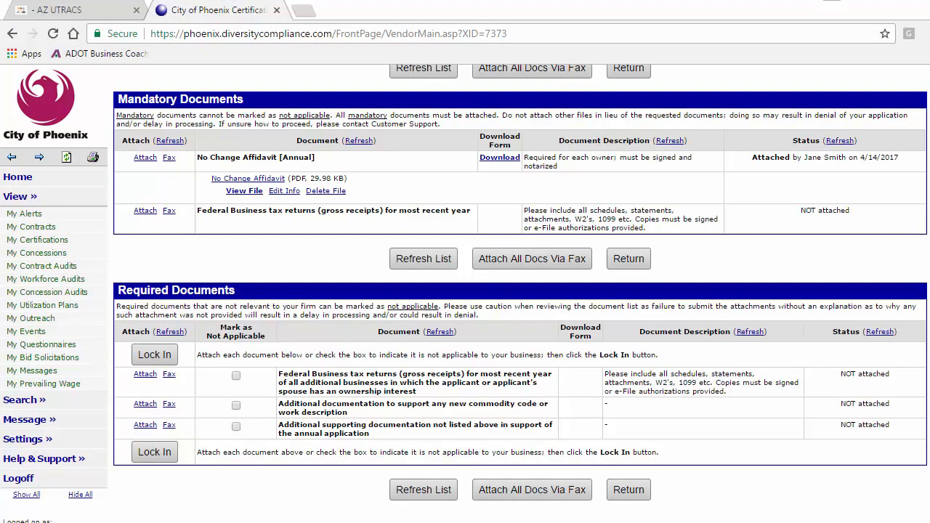
Attach the Additional Federal Tax Returns PDF, titled 'Additional Federal Tax Returns', to the additional businesses' tax returns row.
left_click(146, 374)
left_click(347, 306)
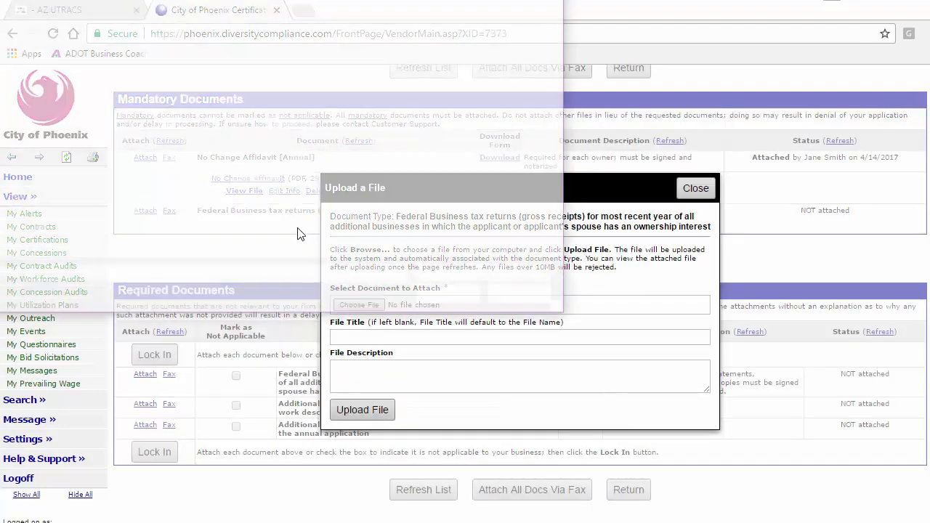
left_click(259, 30)
left_click(452, 300)
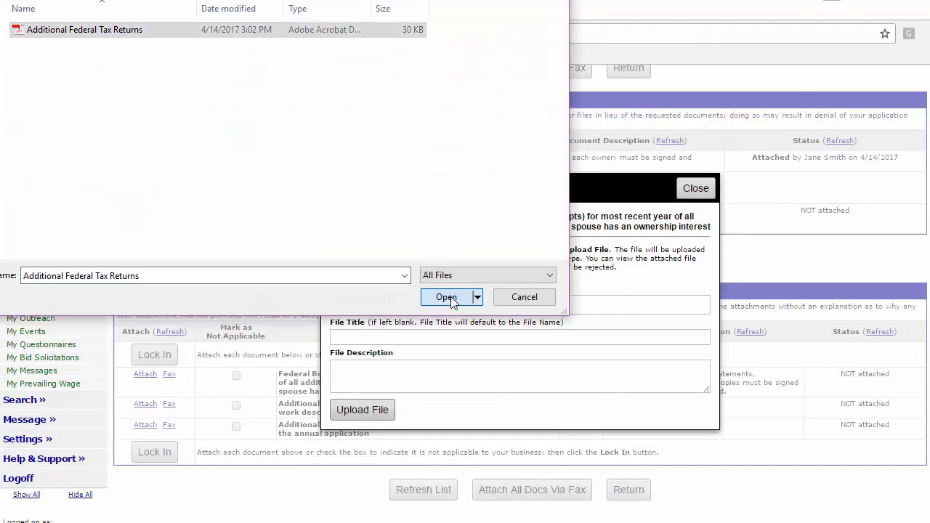
left_click(433, 338)
type("Additional Federal Tax Returns")
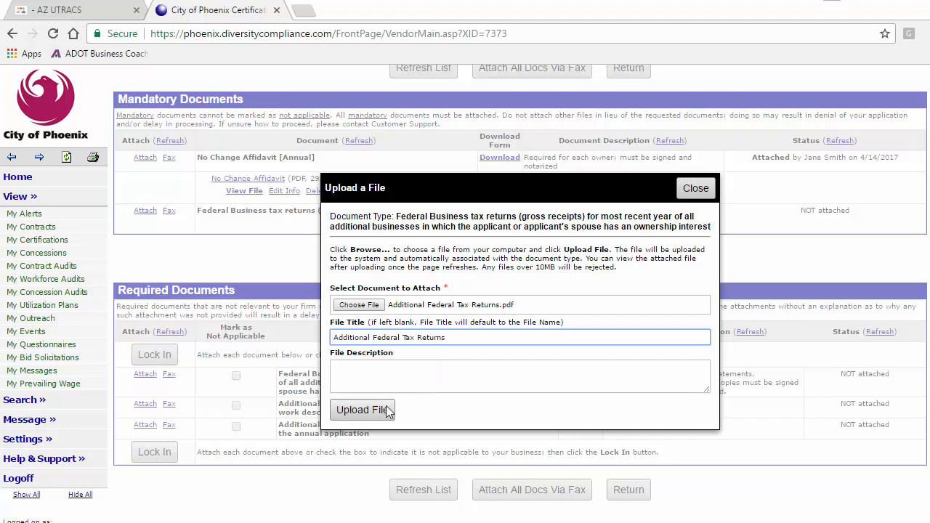
left_click(387, 409)
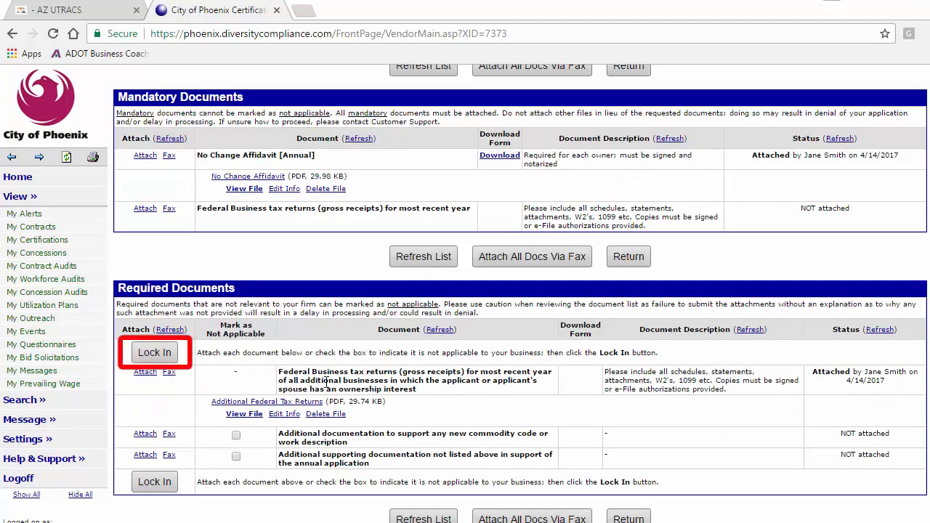
Lock in the document list and mark the commodity code documentation as not applicable.
left_click(163, 356)
left_click(532, 138)
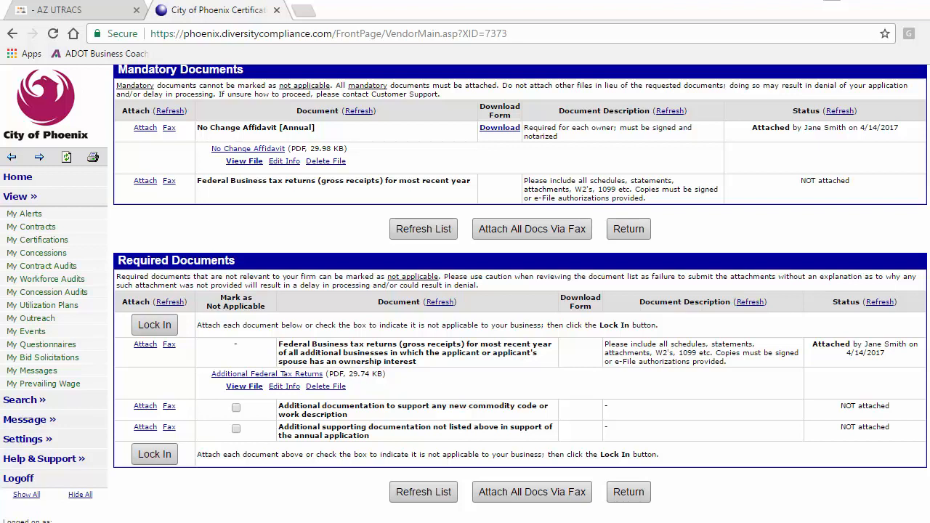
left_click(236, 409)
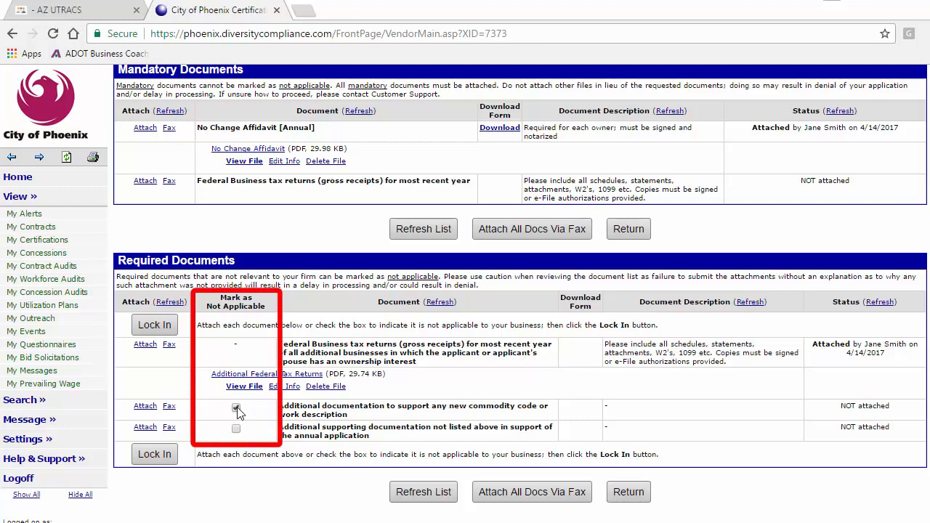
left_click(162, 327)
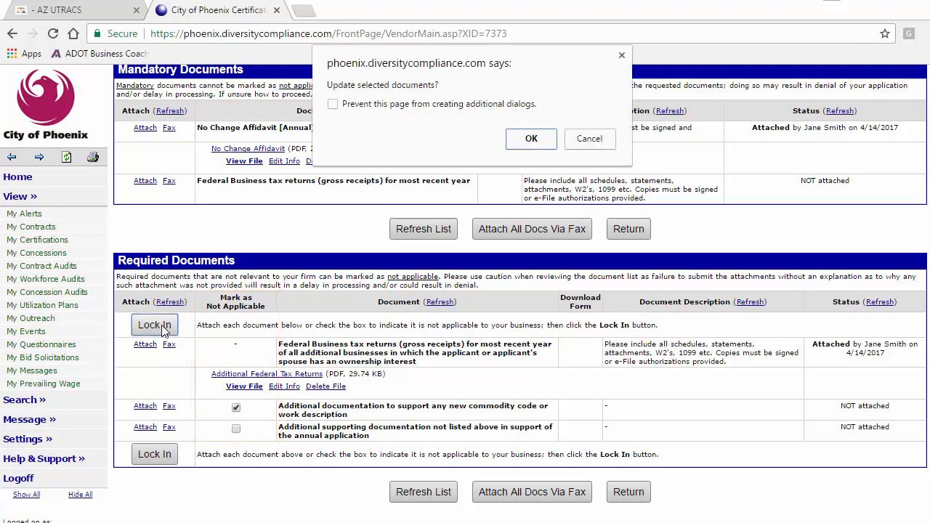
left_click(531, 138)
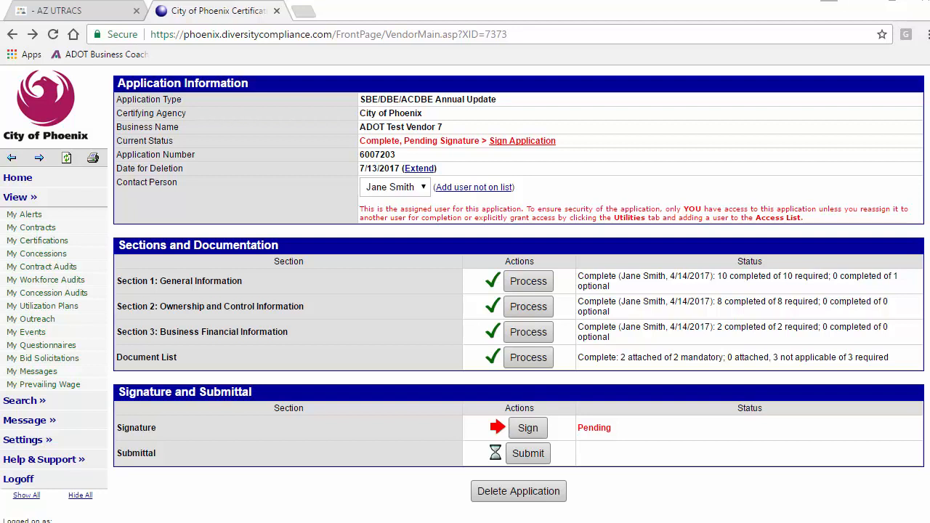
Sign the application with the signer's full legal name, title 'Principal', and the accuracy attestation.
left_click(528, 427)
left_click(497, 269)
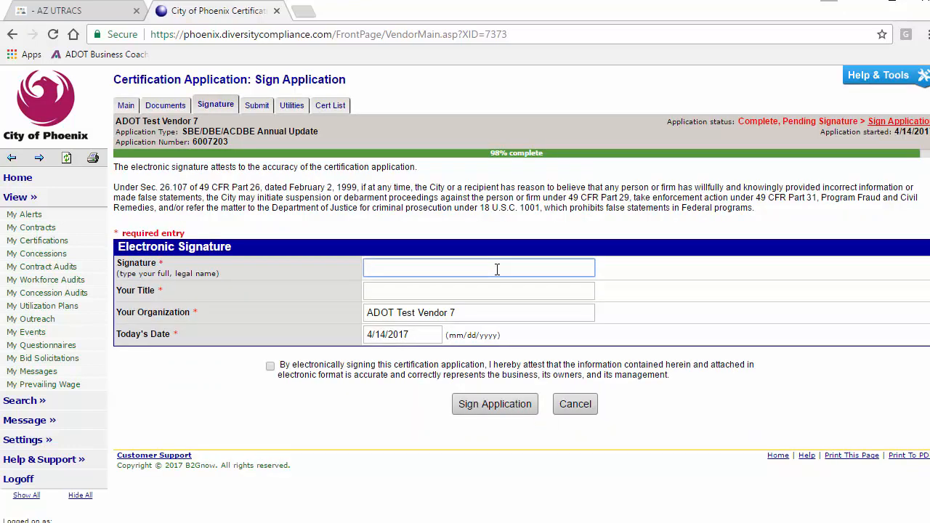
key("Tab")
type("Principal")
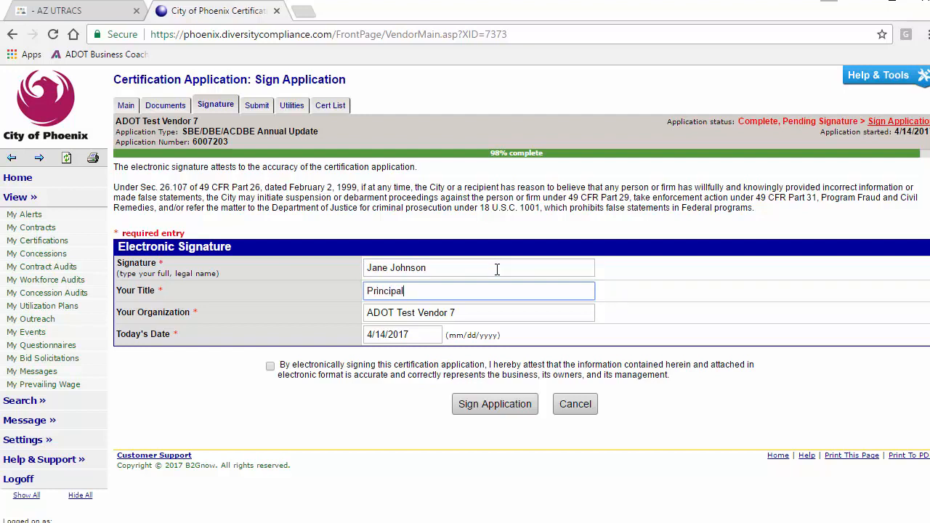
left_click(270, 366)
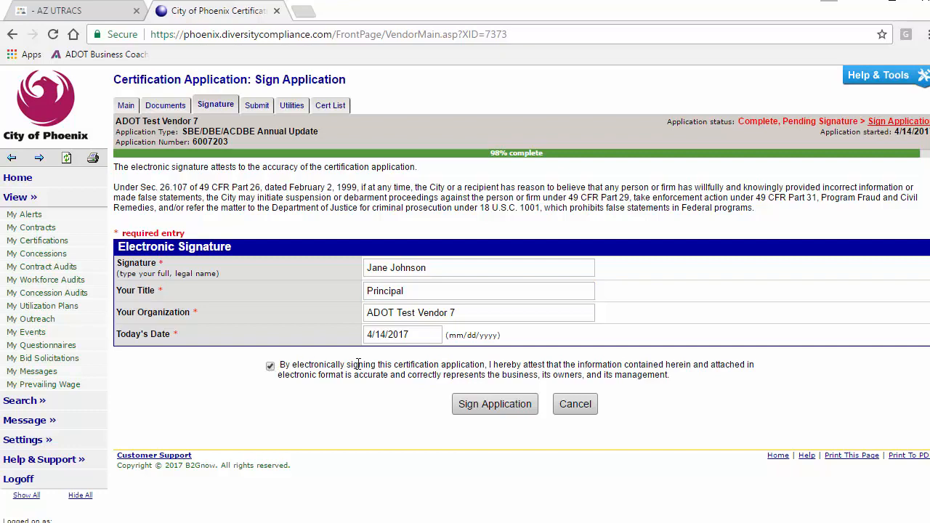
left_click(494, 406)
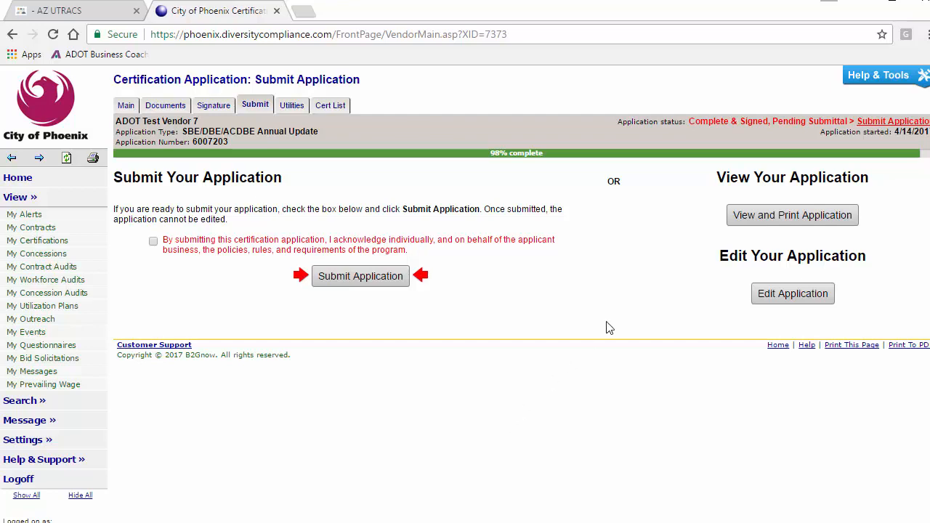
Open a printable view of the application, then tick the submittal acknowledgement checkbox.
left_click(742, 224)
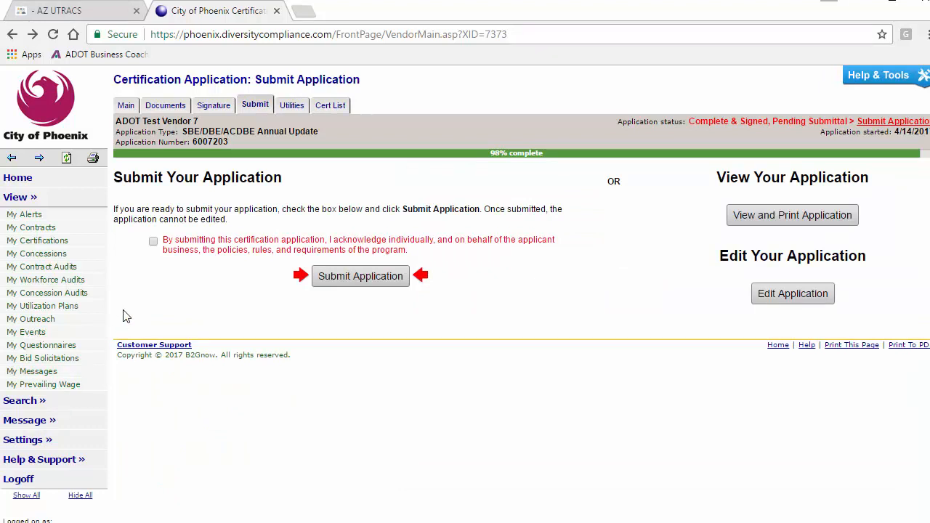
left_click(154, 242)
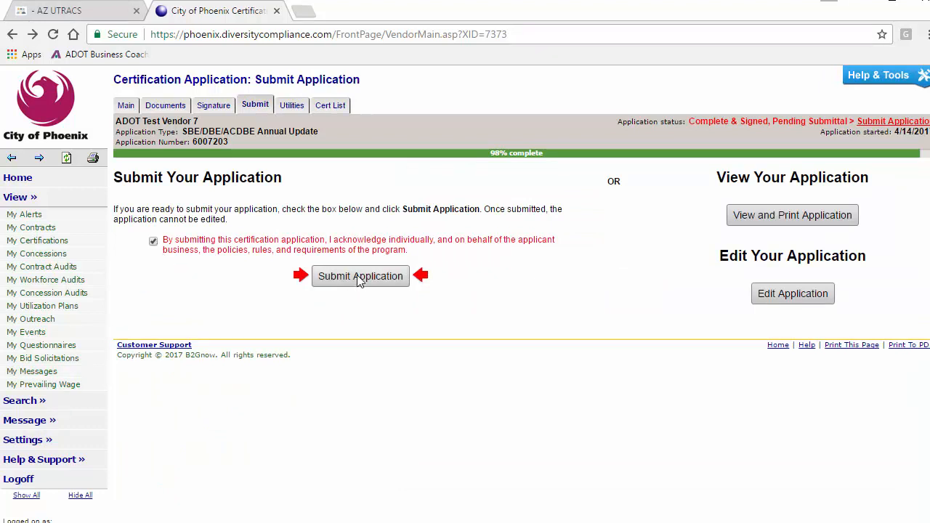